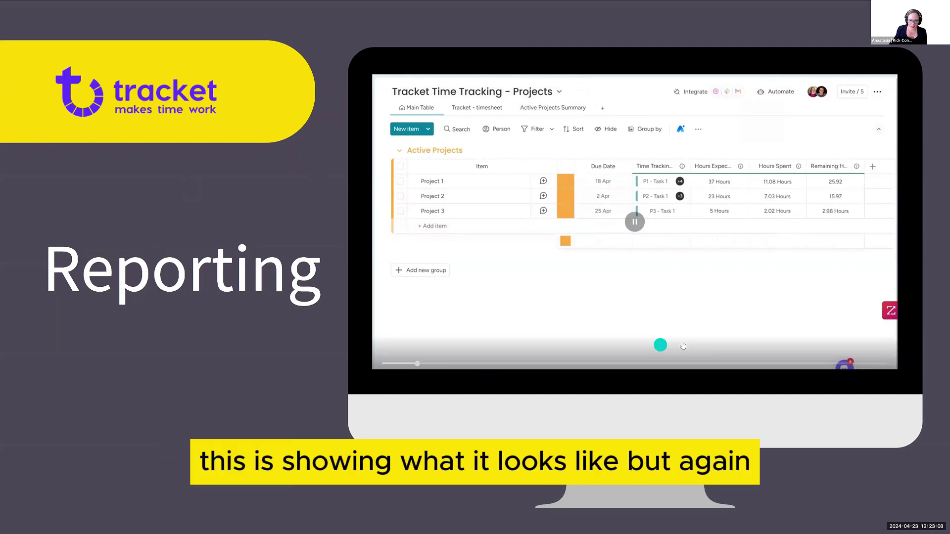
# - Pause the embedded demo video and bring the monday.com browser window forward
pyautogui.click(660, 343)
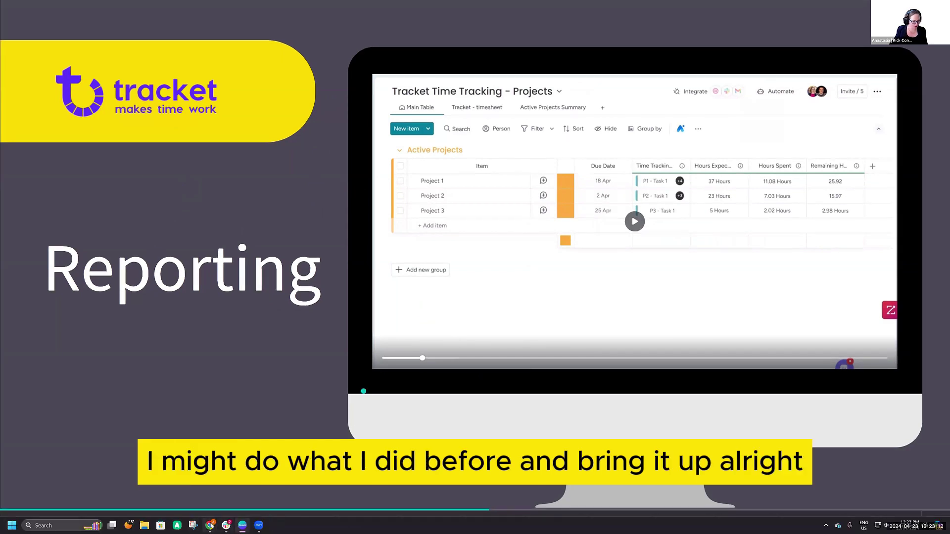
pyautogui.moveTo(209, 525)
pyautogui.click(223, 500)
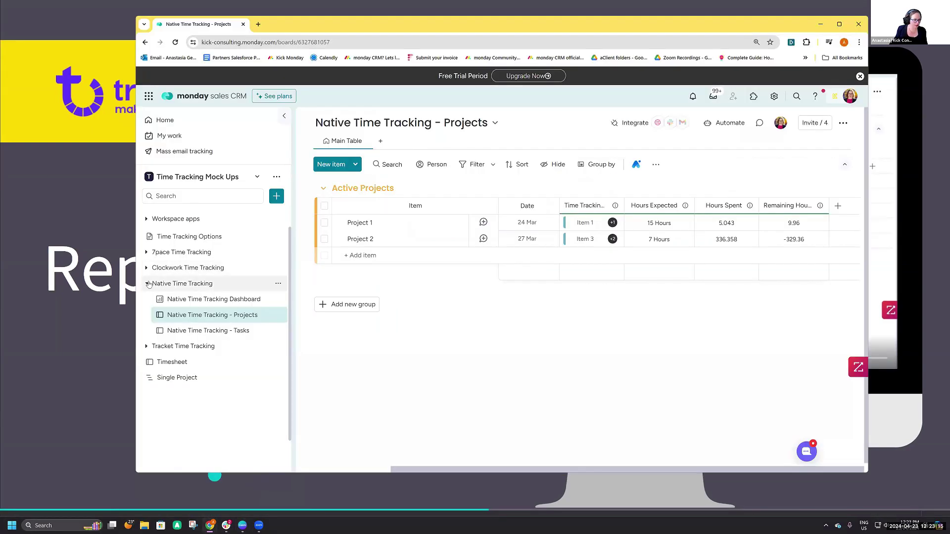
# - Open the Tracket Time Tracking - Projects board's Main Table with its three active projects
pyautogui.click(147, 283)
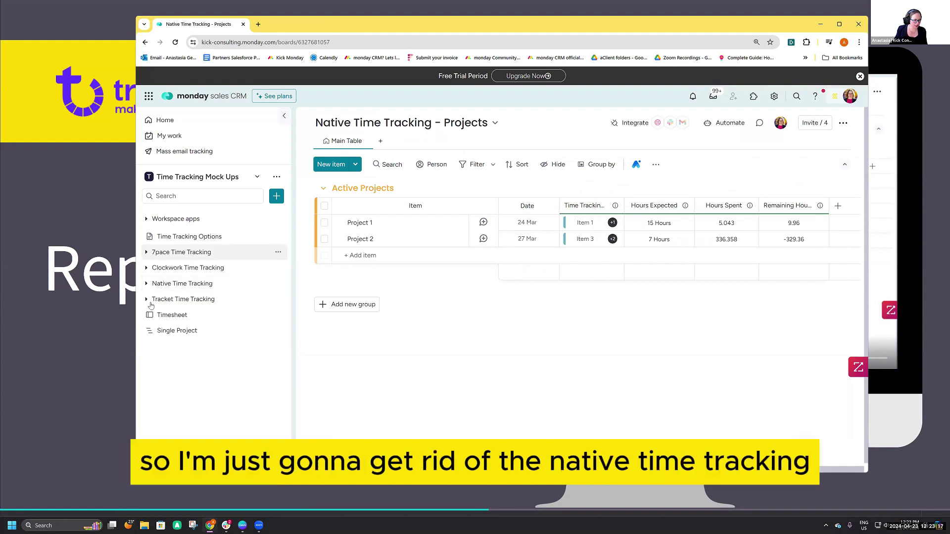
pyautogui.click(147, 300)
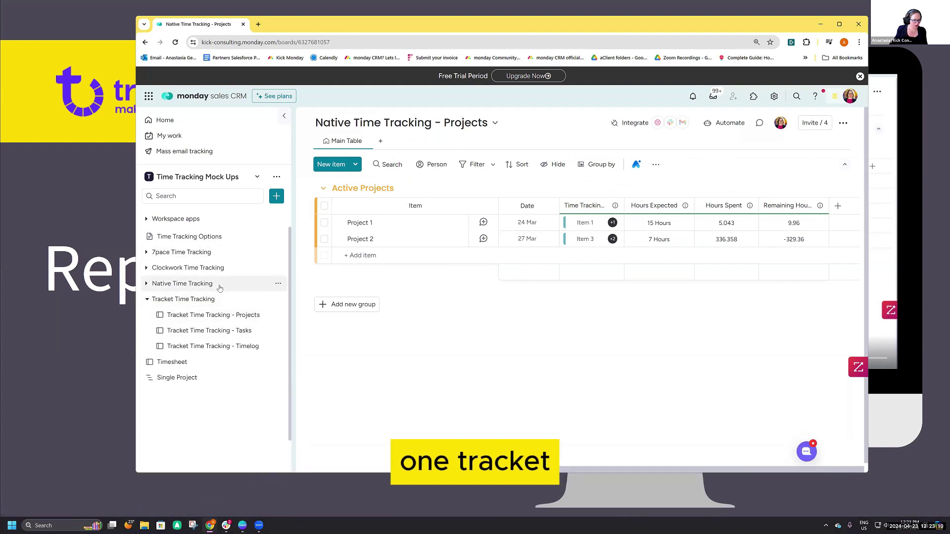
pyautogui.click(221, 318)
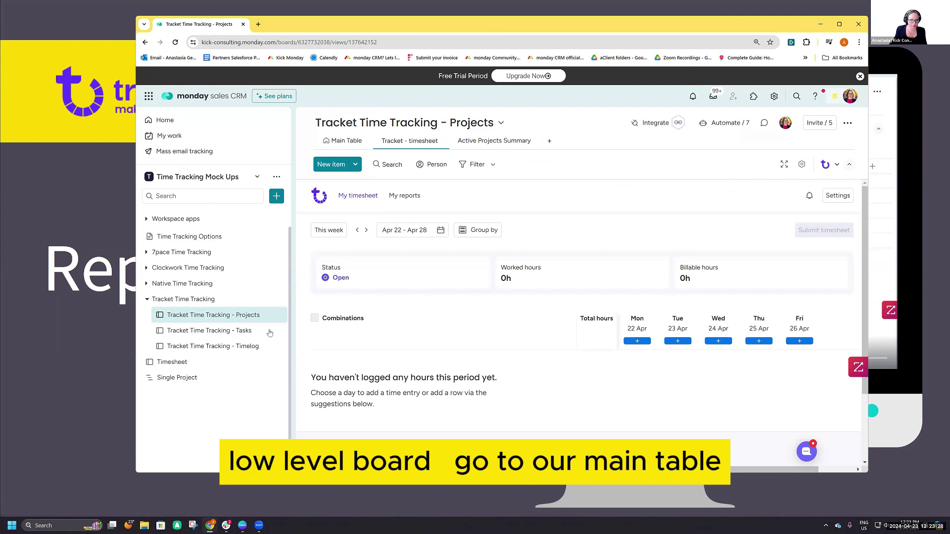
pyautogui.click(346, 140)
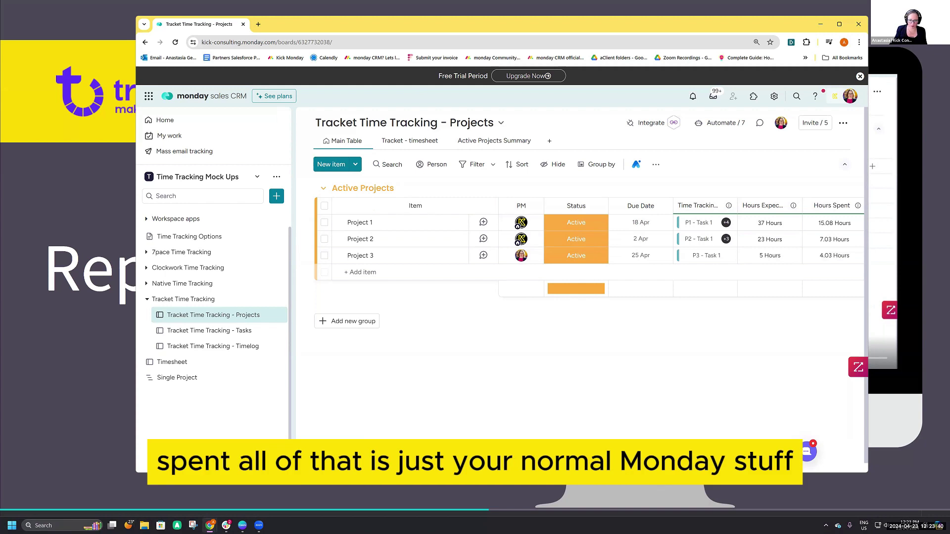
pyautogui.hscroll(5, 599, 454)
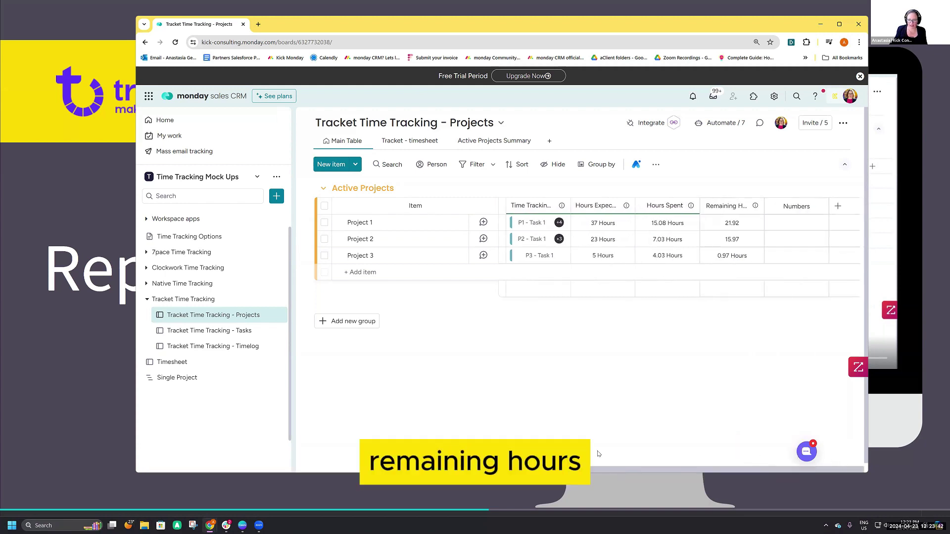
pyautogui.hscroll(-5, 597, 453)
# - Open the Tracket timesheet and step back two weeks to Apr 08 - Apr 14
pyautogui.click(408, 141)
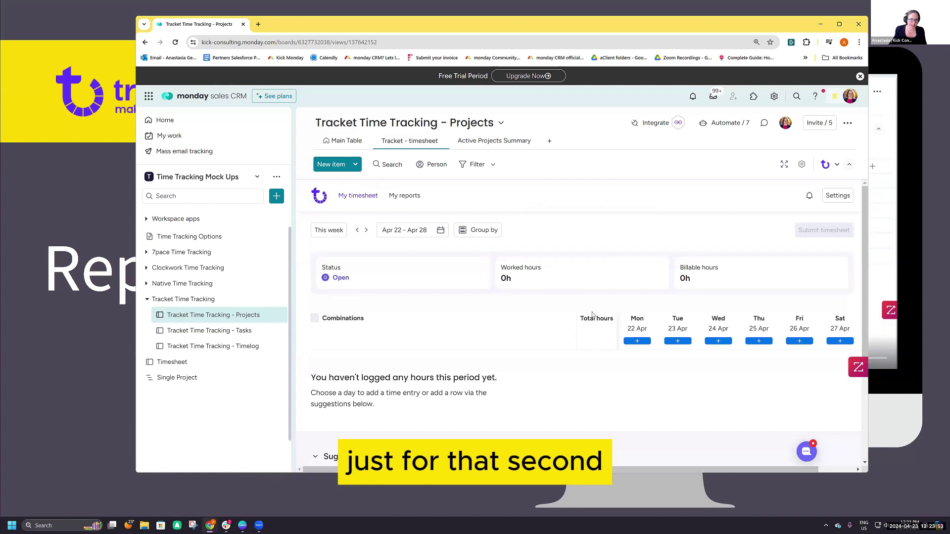
pyautogui.scroll(-3, 582, 333)
pyautogui.scroll(2, 588, 334)
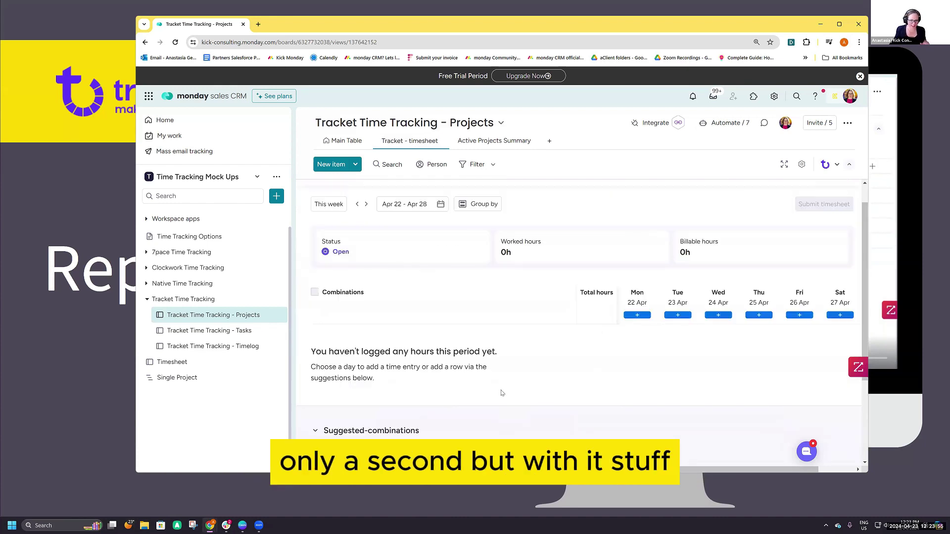
pyautogui.scroll(1, 540, 386)
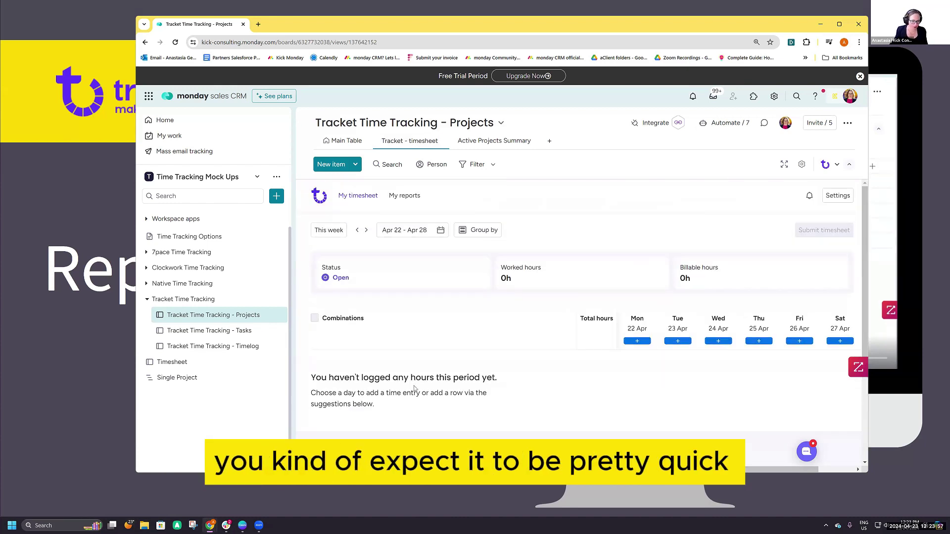
pyautogui.click(356, 230)
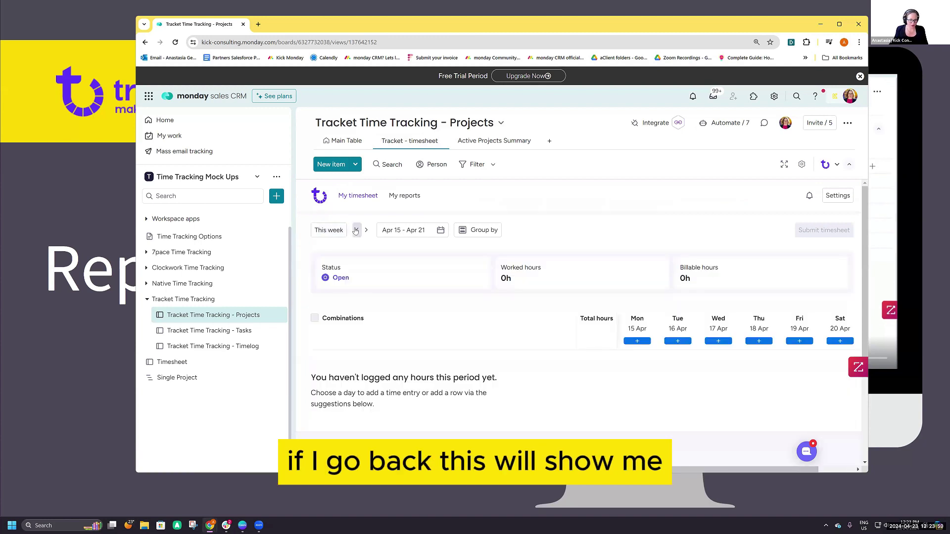
pyautogui.click(356, 231)
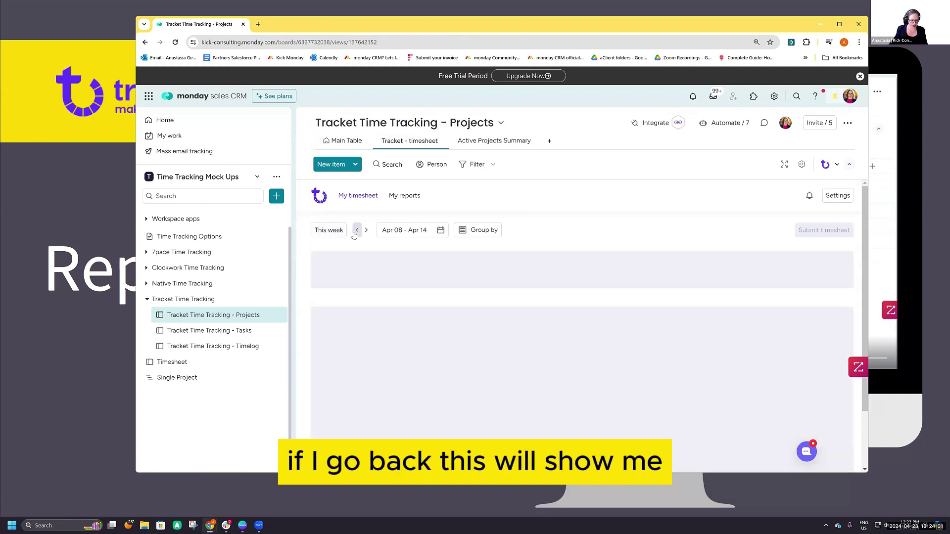
# - Pick the Apr 15–21 and Apr 1–7 weeks from the calendar, then return to this week
pyautogui.scroll(-2, 573, 283)
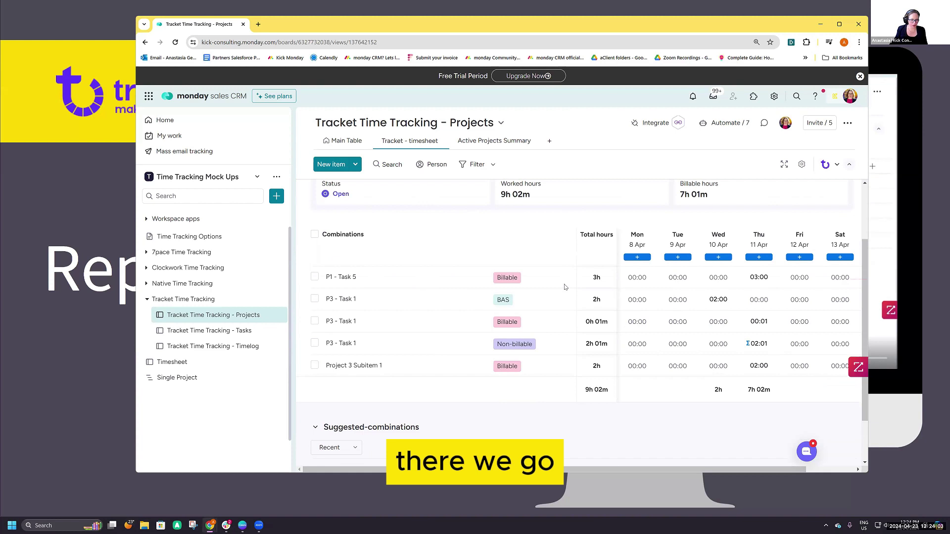
pyautogui.scroll(2, 569, 276)
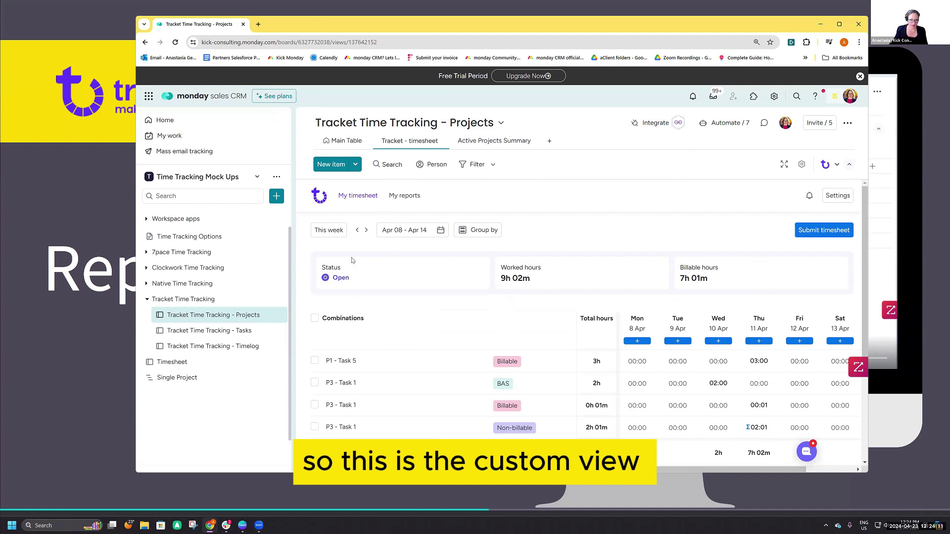
pyautogui.click(433, 232)
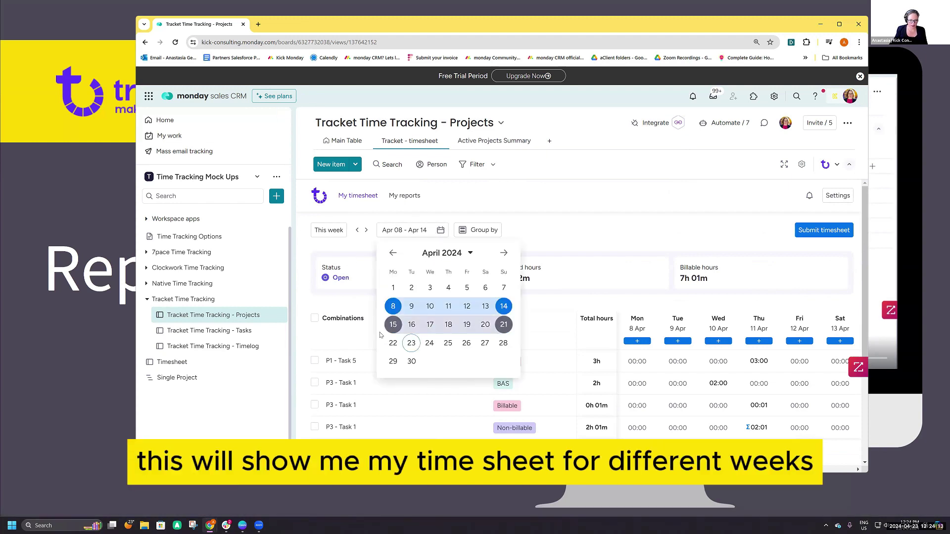
pyautogui.click(391, 327)
pyautogui.click(440, 231)
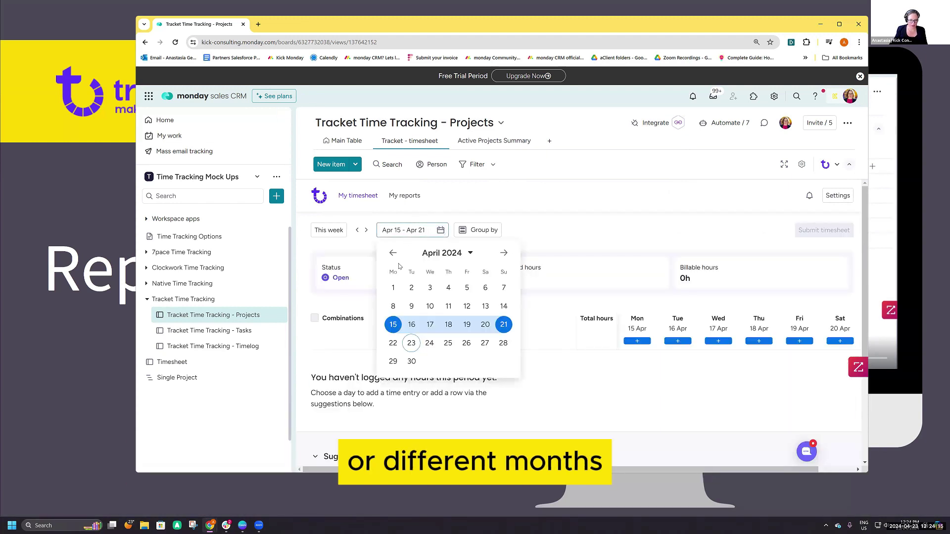
pyautogui.click(393, 287)
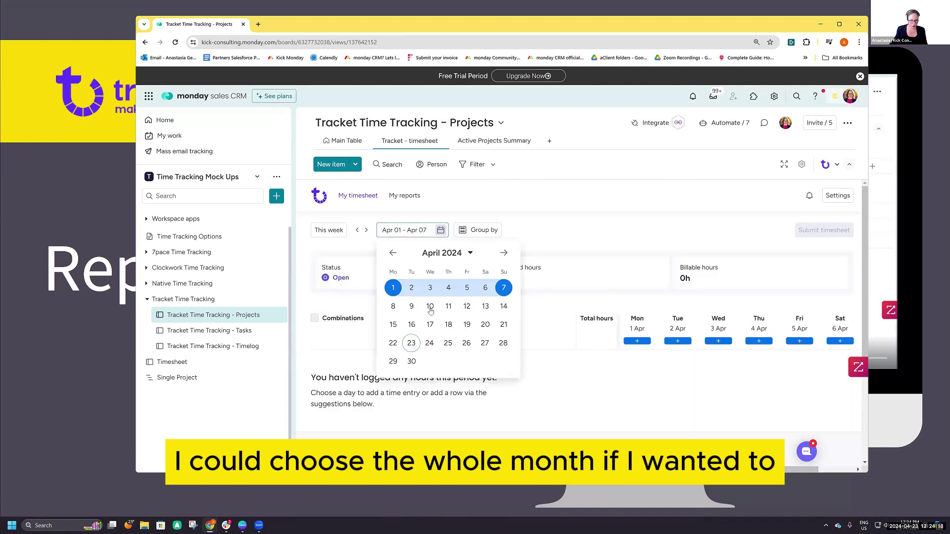
pyautogui.click(405, 287)
pyautogui.click(332, 231)
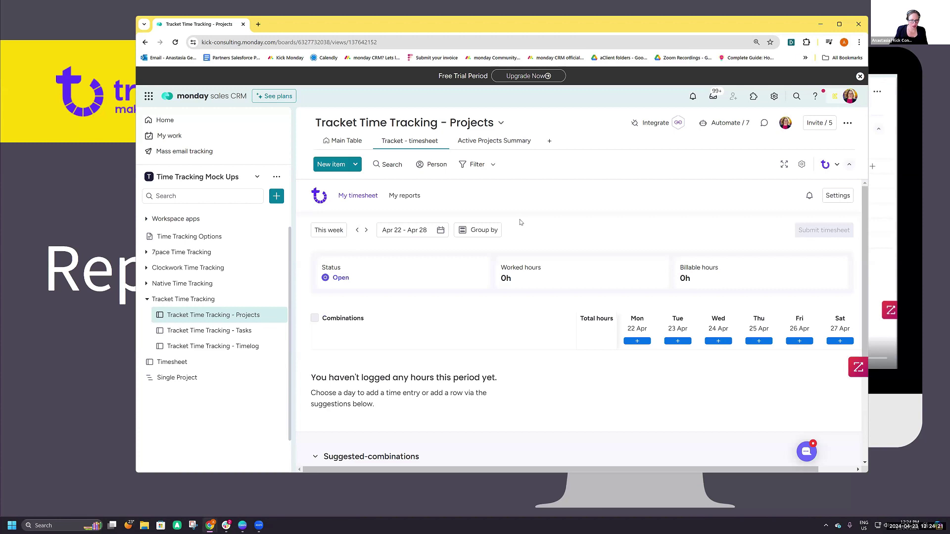
# - Add both P3 - Task 1 suggested combinations to the current week's timesheet
pyautogui.scroll(-3, 434, 349)
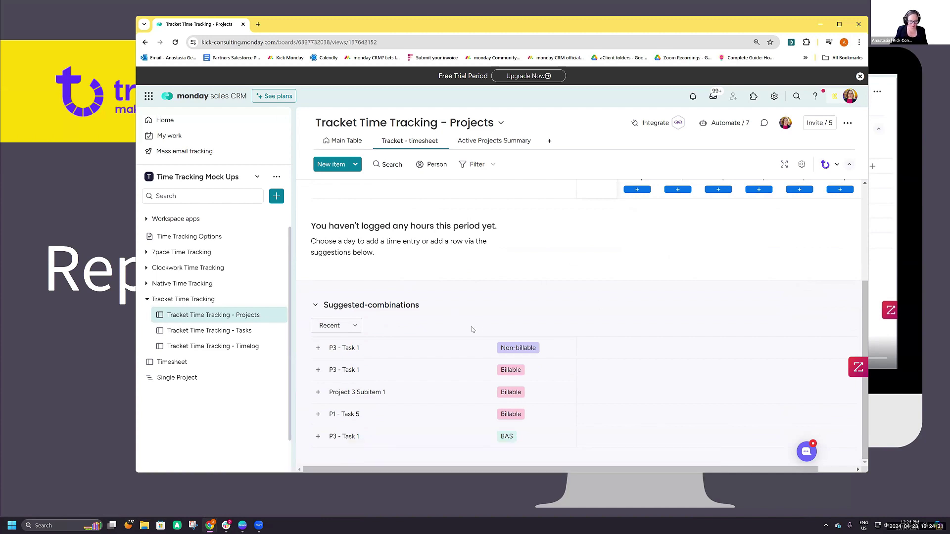
pyautogui.click(318, 371)
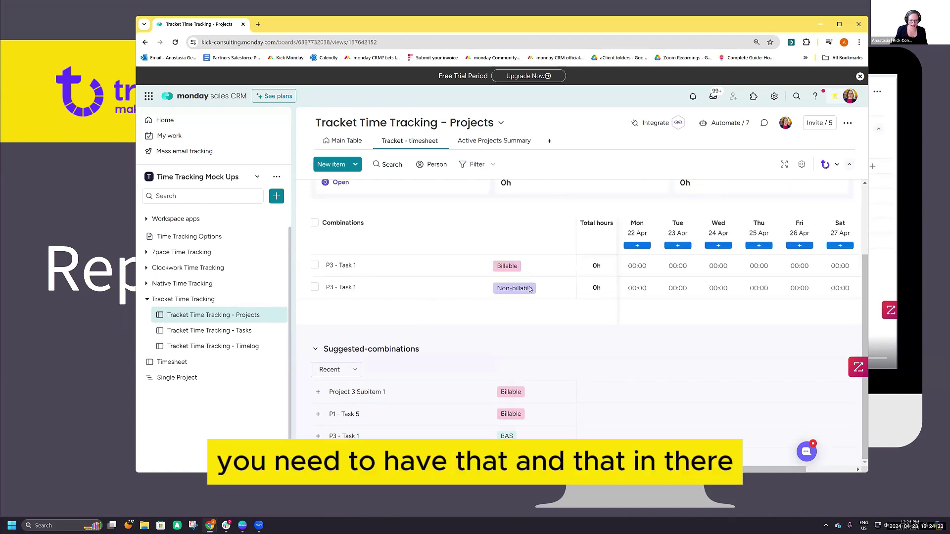
pyautogui.scroll(2, 421, 346)
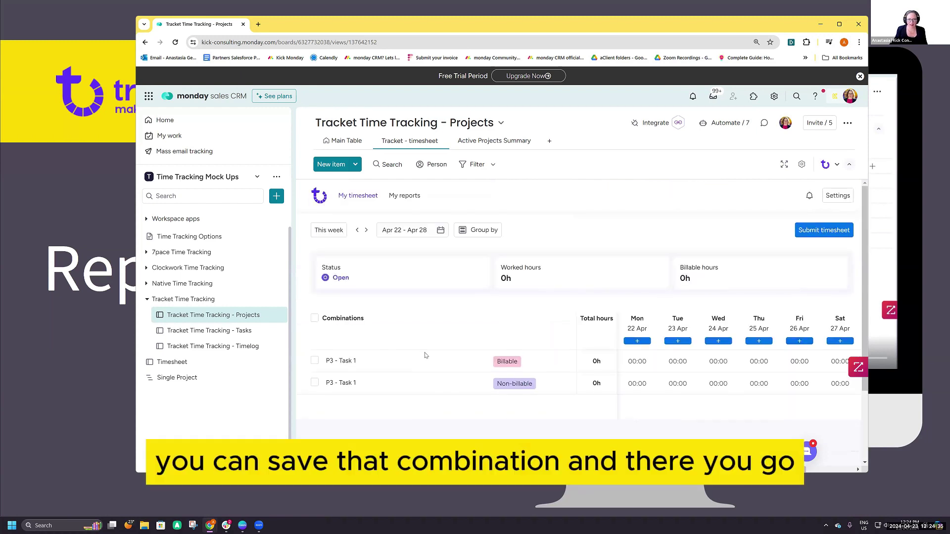
pyautogui.scroll(-2, 379, 437)
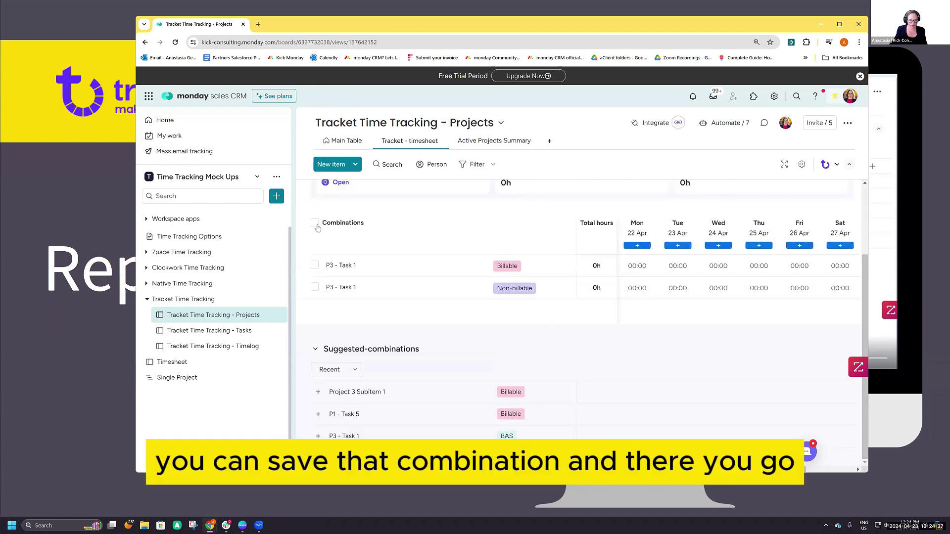
# - Select both combination rows at once, then clear the selection
pyautogui.click(316, 224)
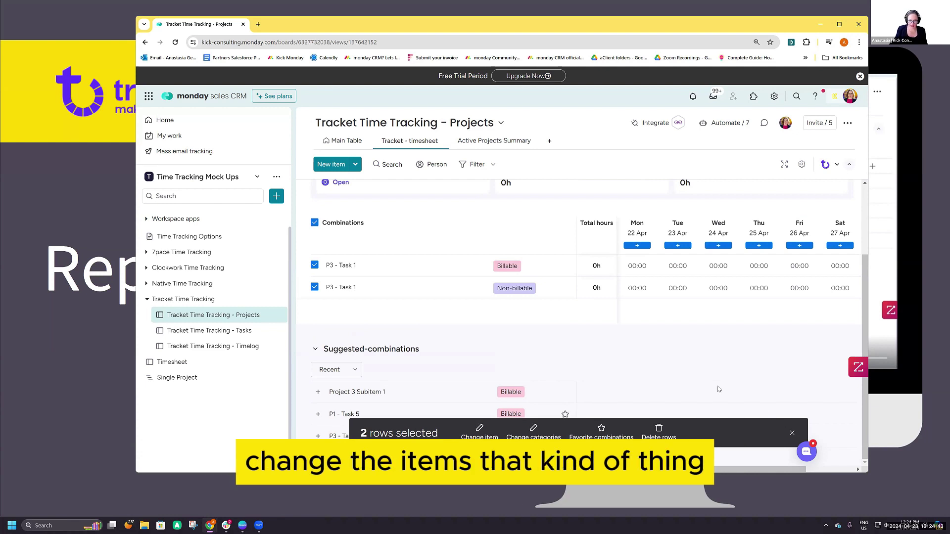
pyautogui.scroll(2, 652, 370)
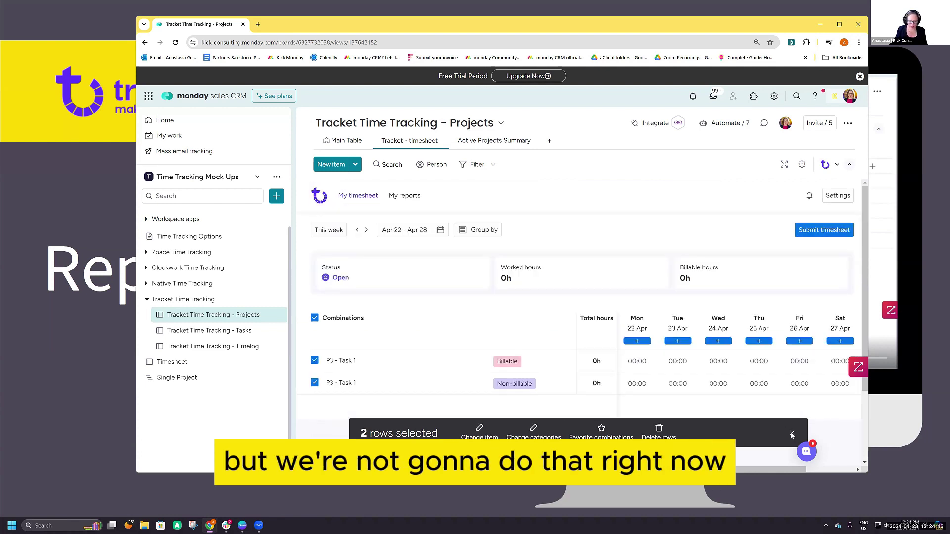
pyautogui.click(792, 434)
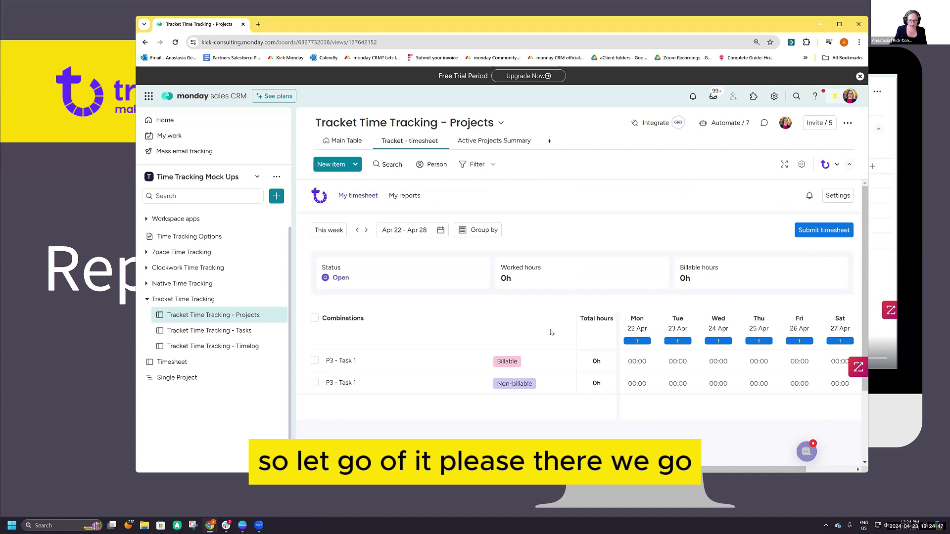
pyautogui.scroll(-2, 628, 352)
pyautogui.scroll(2, 495, 297)
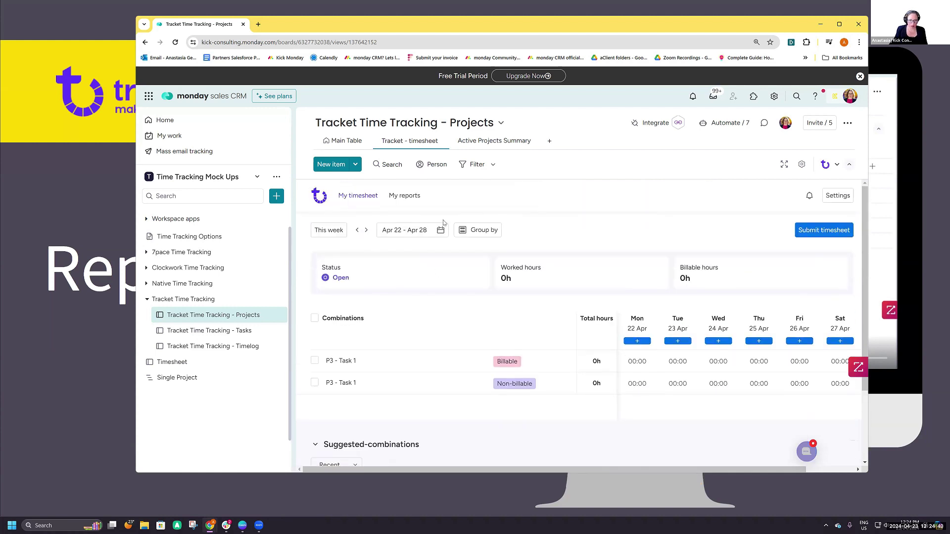
# - Go back two weeks to Apr 08 - Apr 14, showing 9h 02m worked
pyautogui.click(356, 231)
pyautogui.click(358, 231)
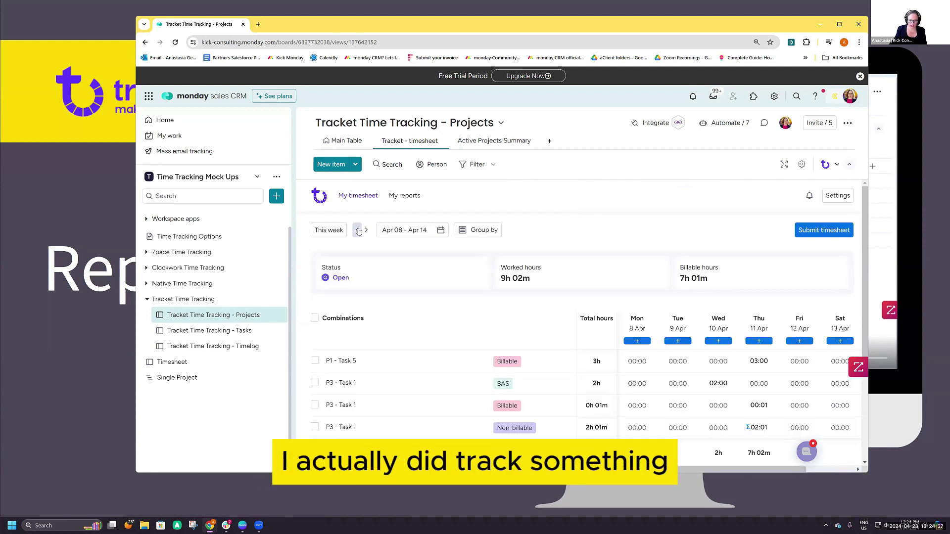
pyautogui.scroll(-2, 358, 232)
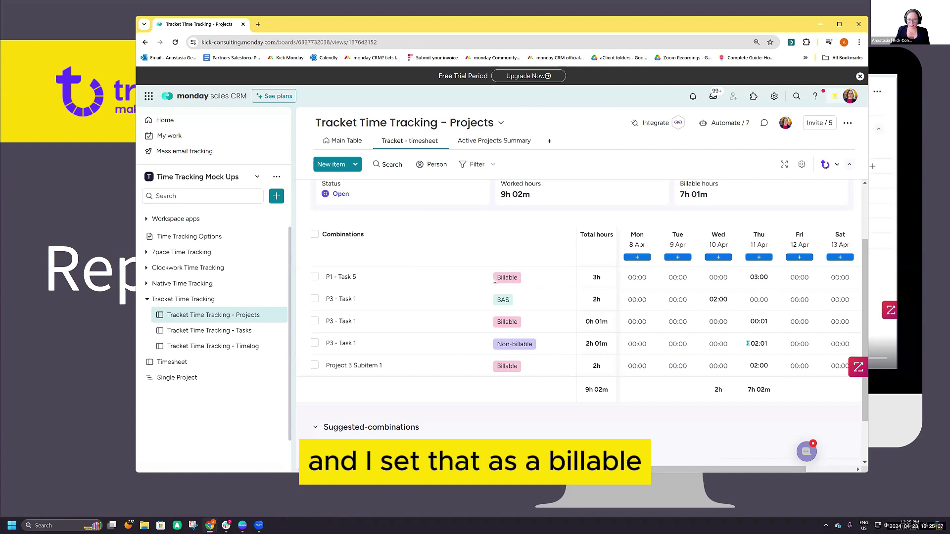
# - Open the logged task's item and inspect its entry's edit and delete options
pyautogui.click(486, 314)
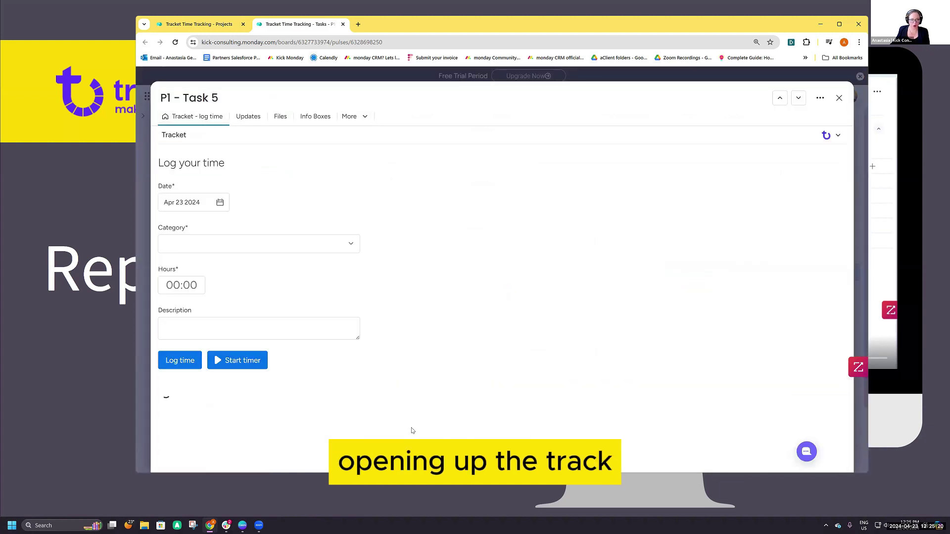
pyautogui.scroll(-3, 380, 228)
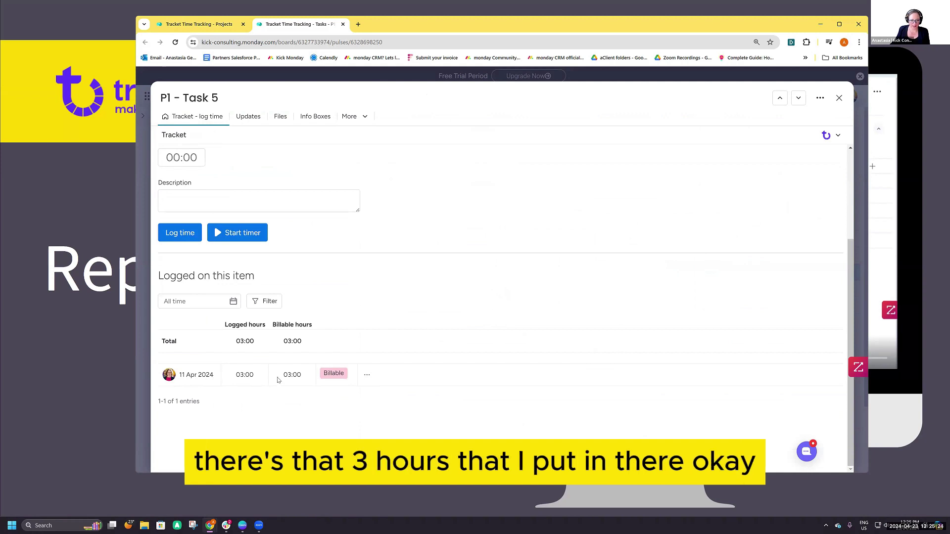
pyautogui.click(366, 375)
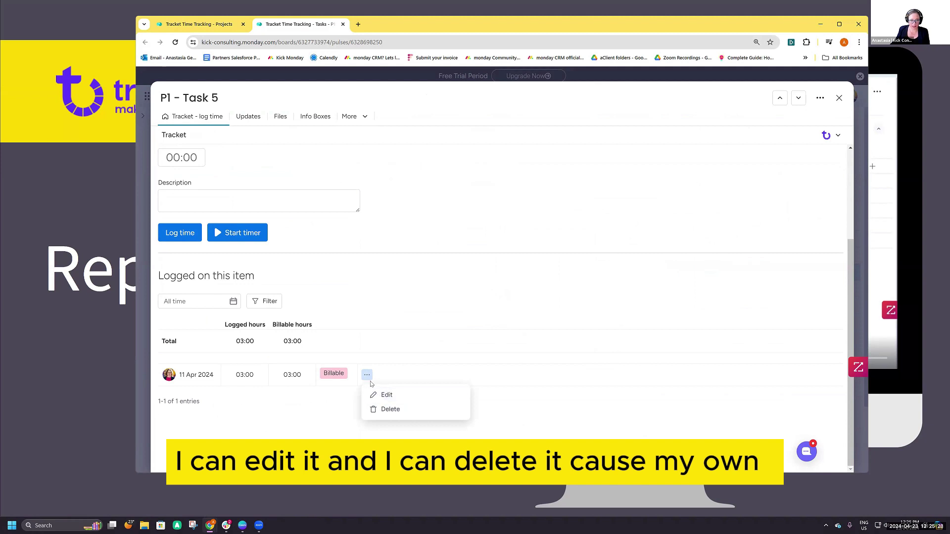
pyautogui.click(409, 271)
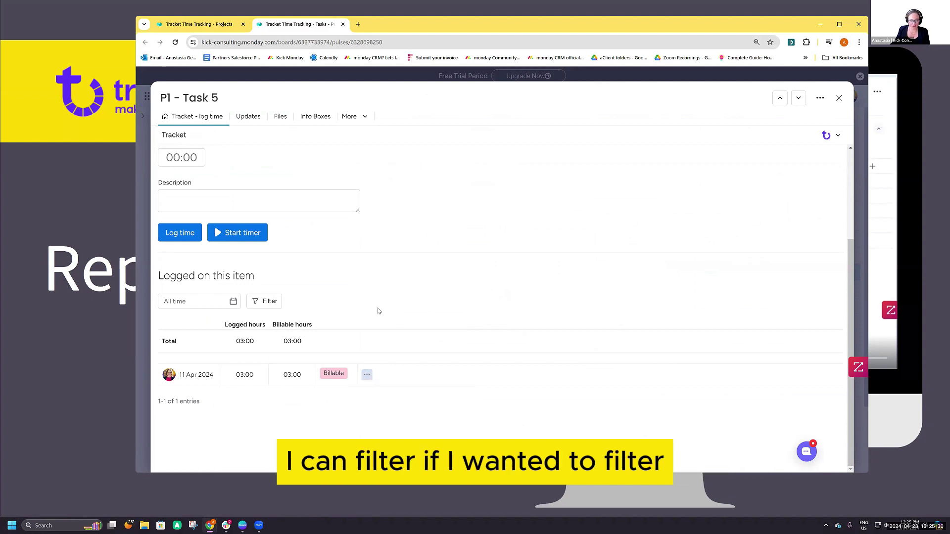
pyautogui.scroll(3, 332, 344)
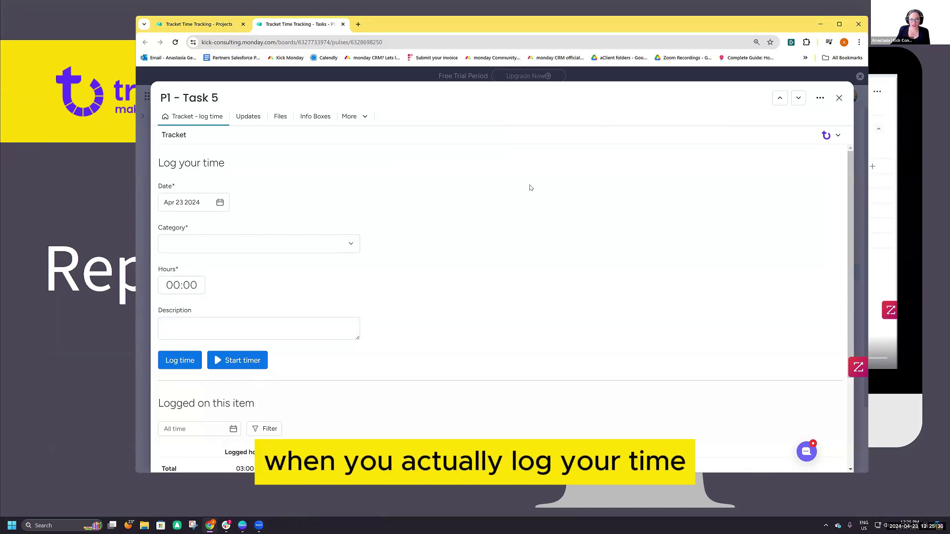
# - Enter 2 hours in the Tracket log time form for P1 - Task 5
pyautogui.click(213, 202)
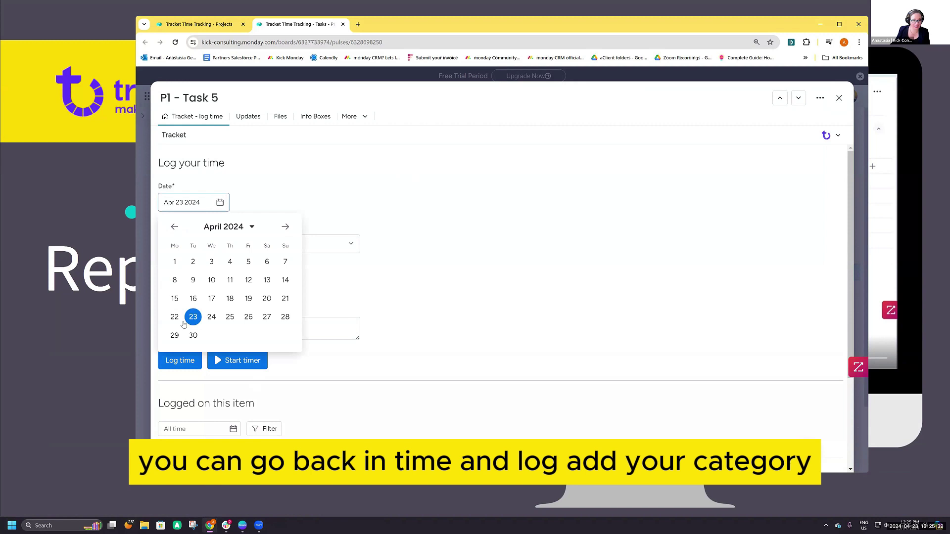
pyautogui.click(317, 243)
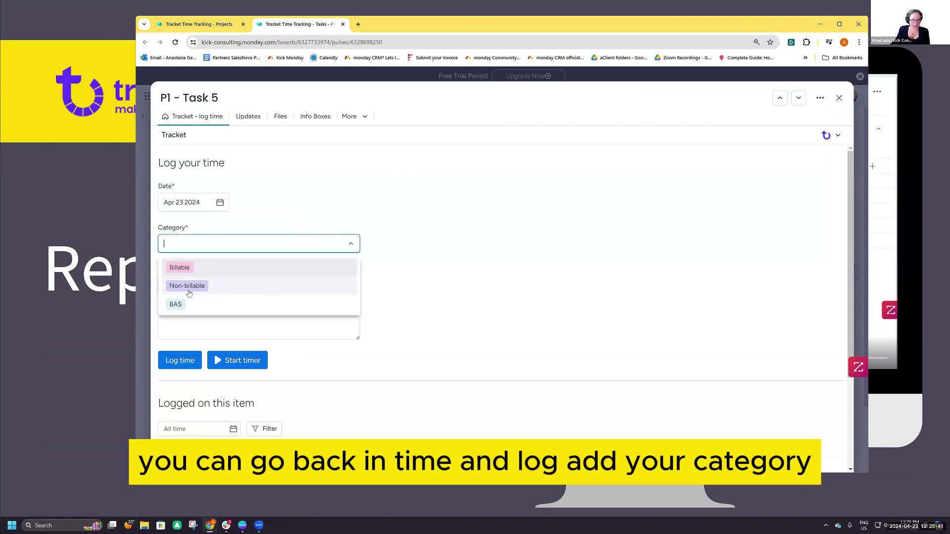
pyautogui.click(319, 213)
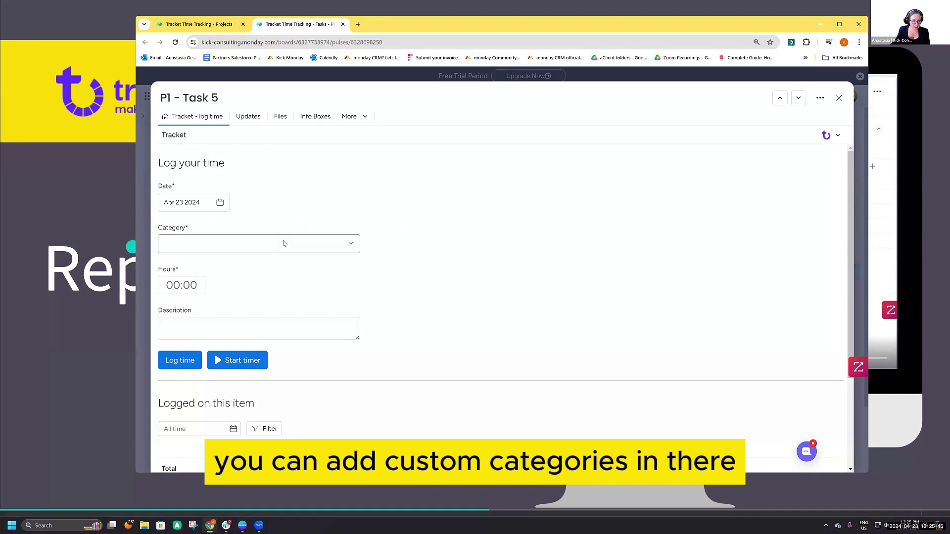
pyautogui.click(181, 285)
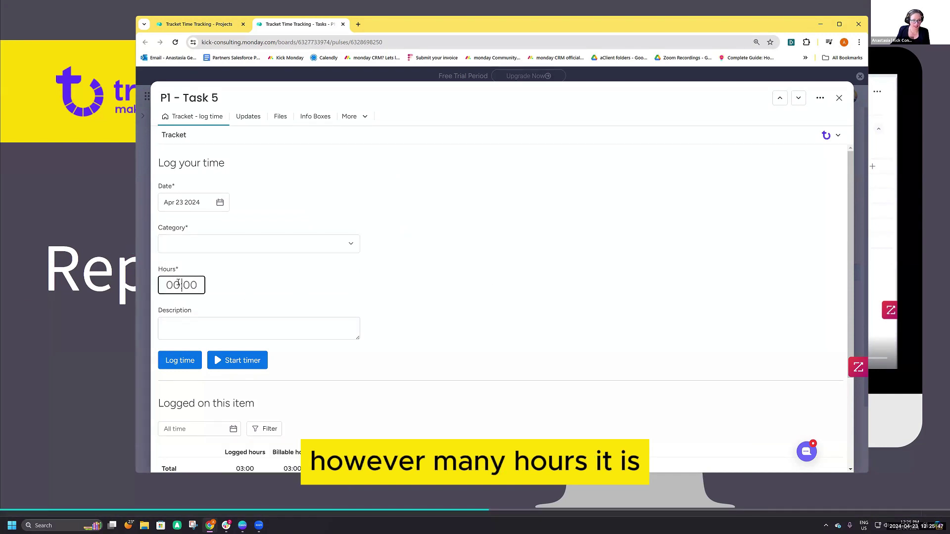
pyautogui.write('2')
pyautogui.press('Tab')
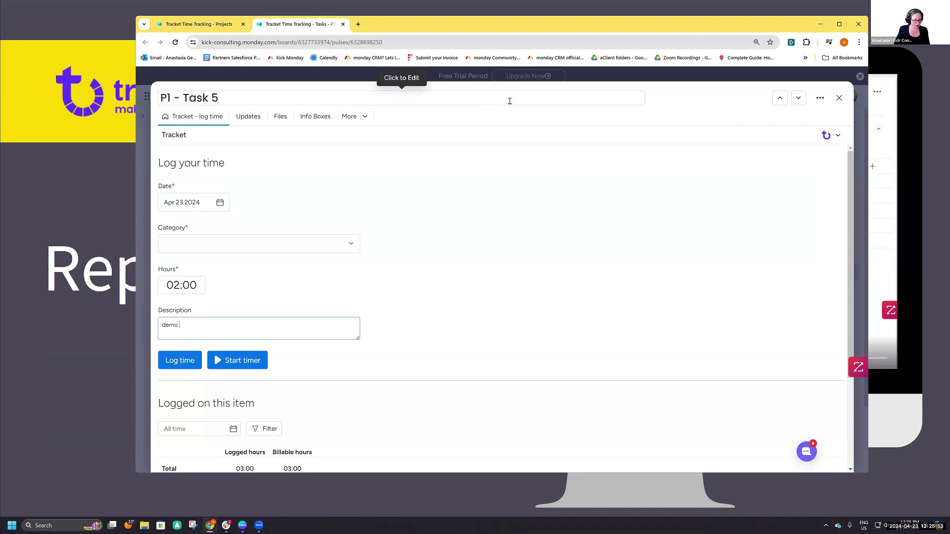
# - Set the category to Non-billable and log the 2 hours for 23 Apr 2024
pyautogui.click(198, 368)
pyautogui.click(218, 243)
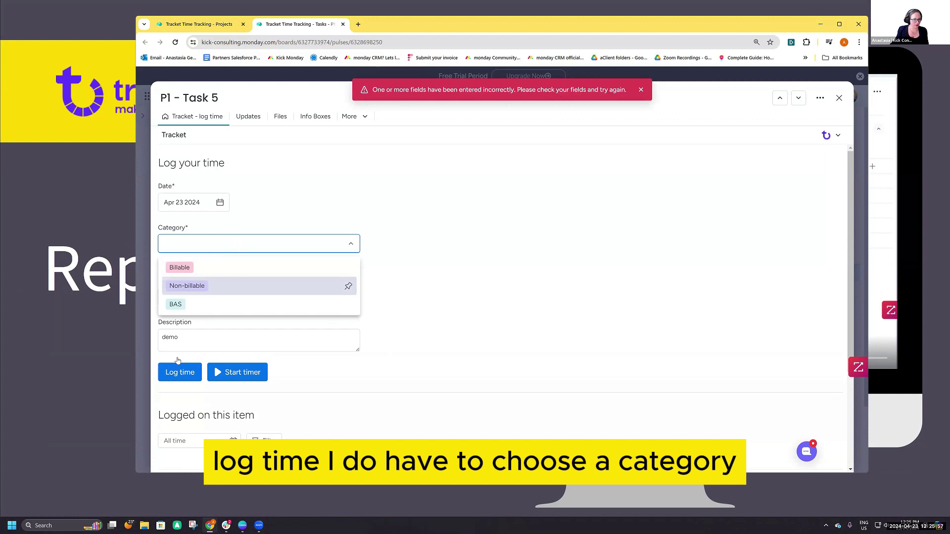
pyautogui.press('Return')
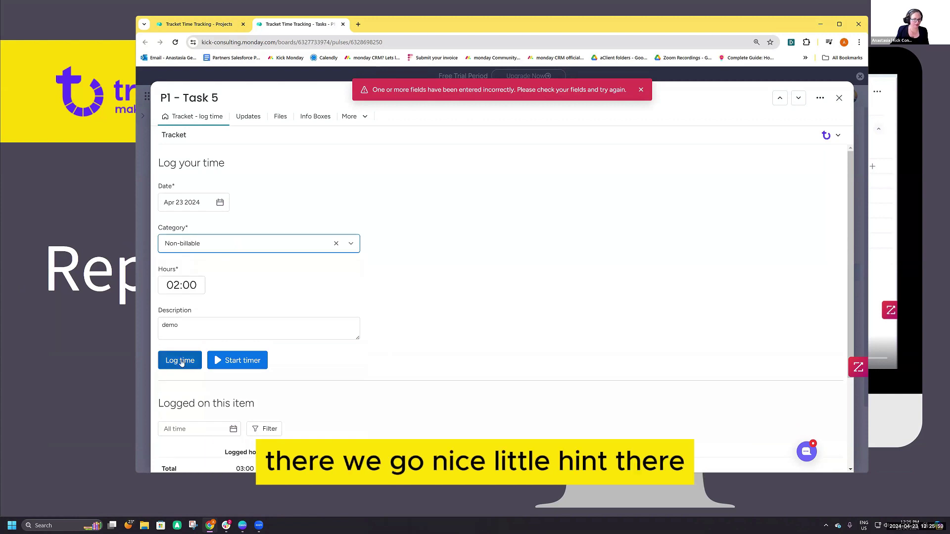
pyautogui.click(181, 360)
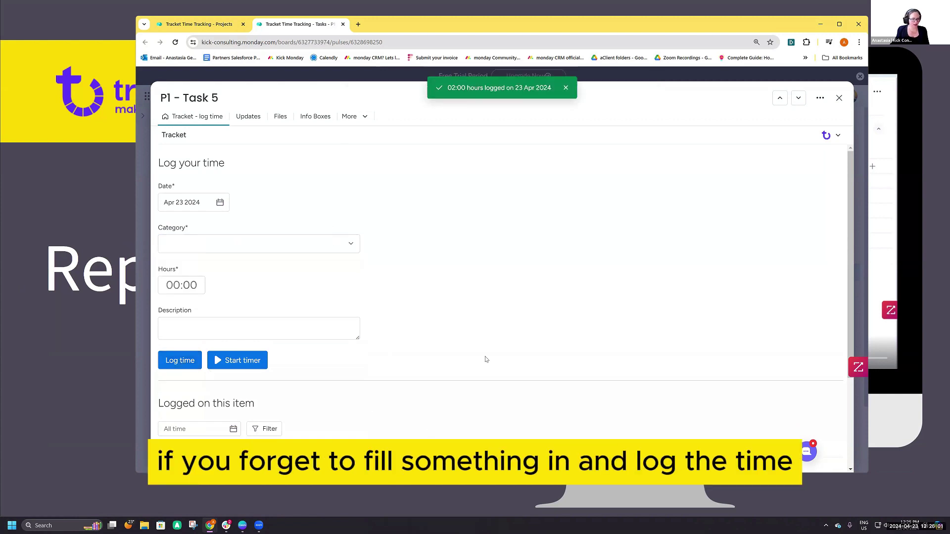
pyautogui.scroll(-3, 476, 350)
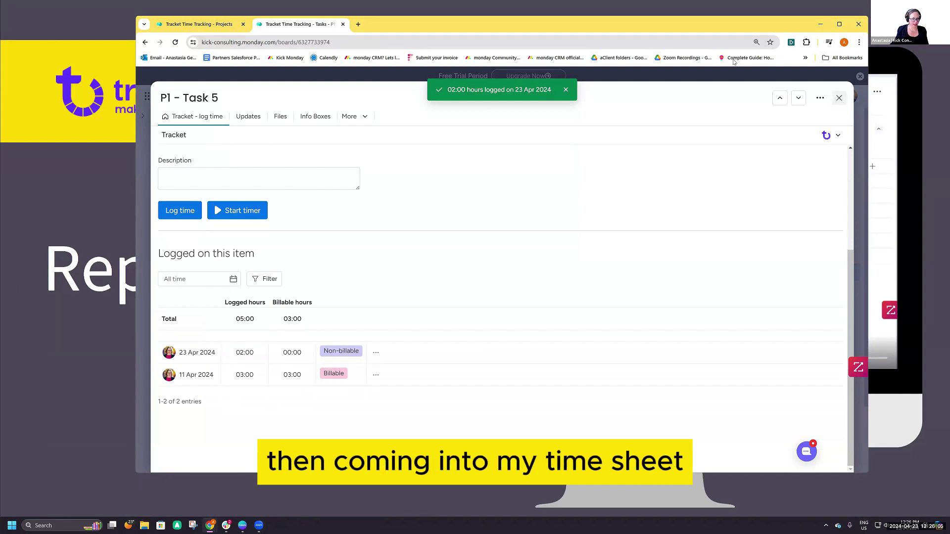
# - Close the Task 5 panel and reopen the Projects board timesheet showing 02:00 Non-billable
pyautogui.click(136, 124)
pyautogui.click(143, 116)
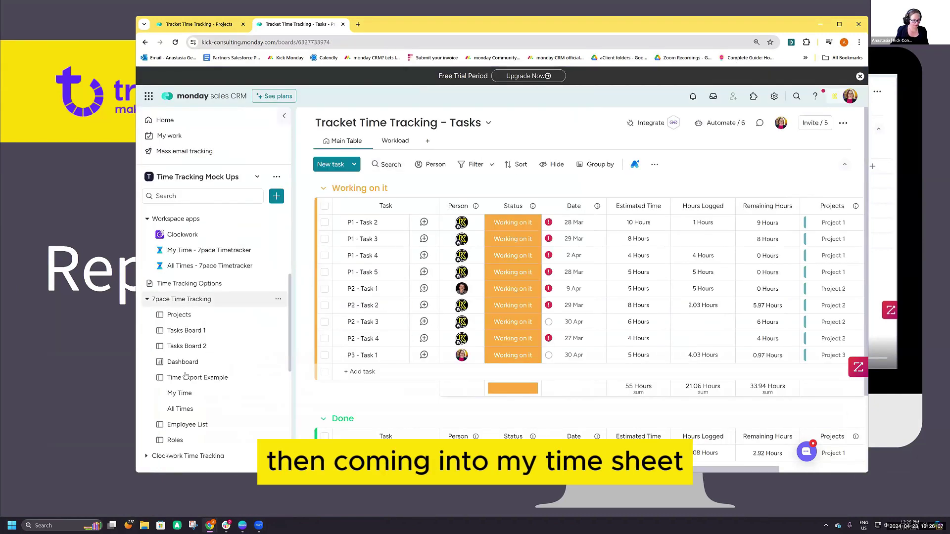
pyautogui.click(238, 338)
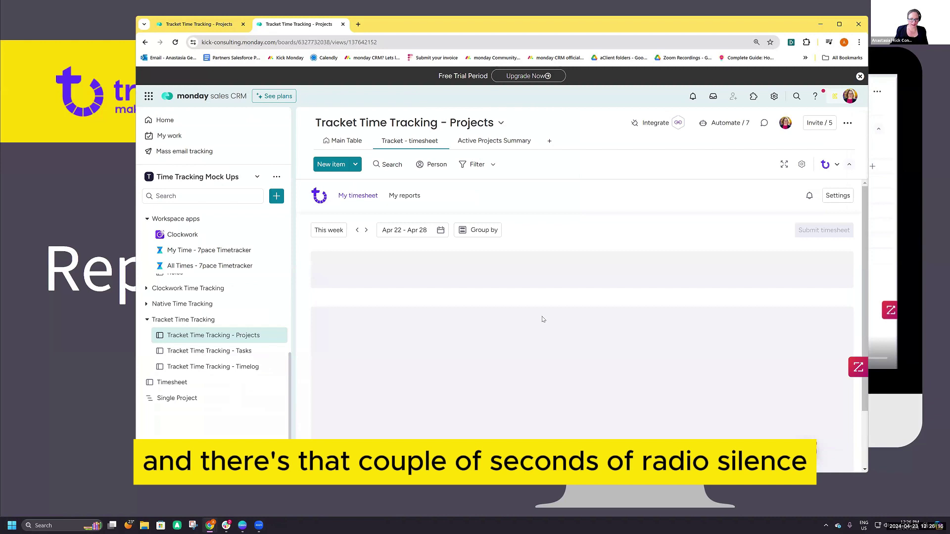
pyautogui.scroll(-1, 671, 332)
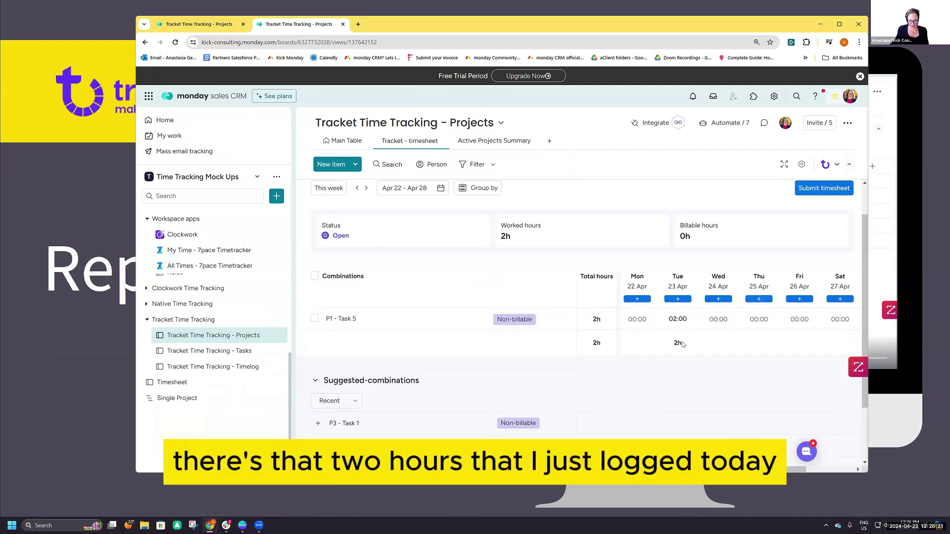
# - Start a Tuesday 23 Apr entry for Tracket Time Tracking - Projects > Project 1
pyautogui.click(678, 299)
pyautogui.click(485, 290)
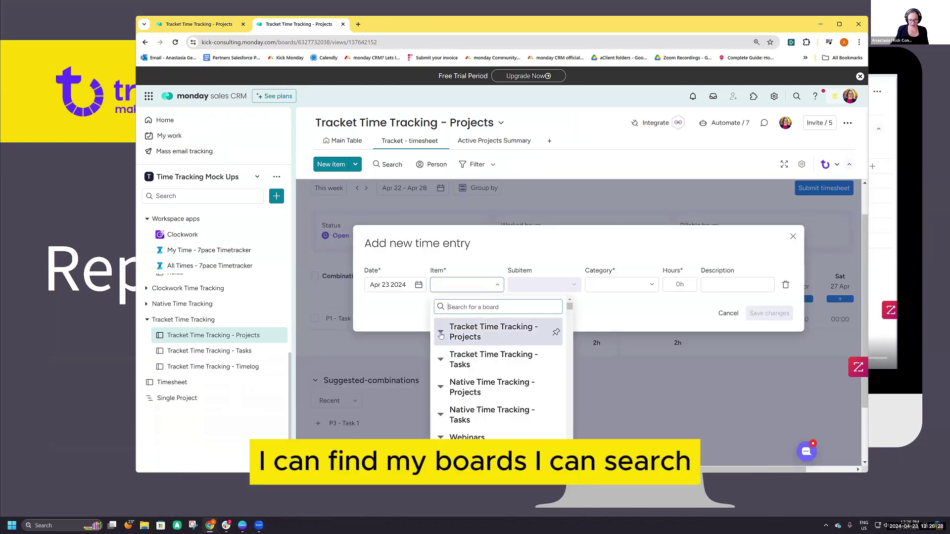
pyautogui.scroll(-5, 473, 377)
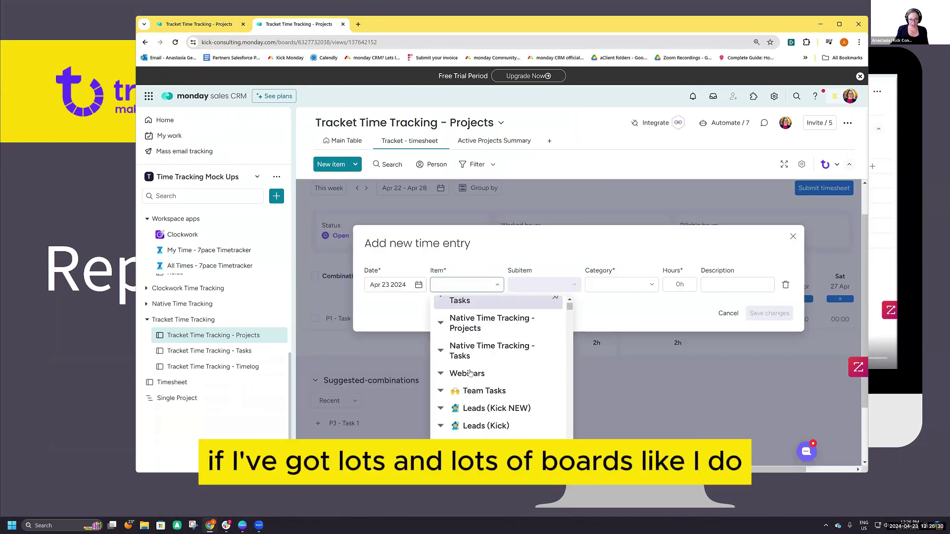
pyautogui.scroll(-6, 473, 379)
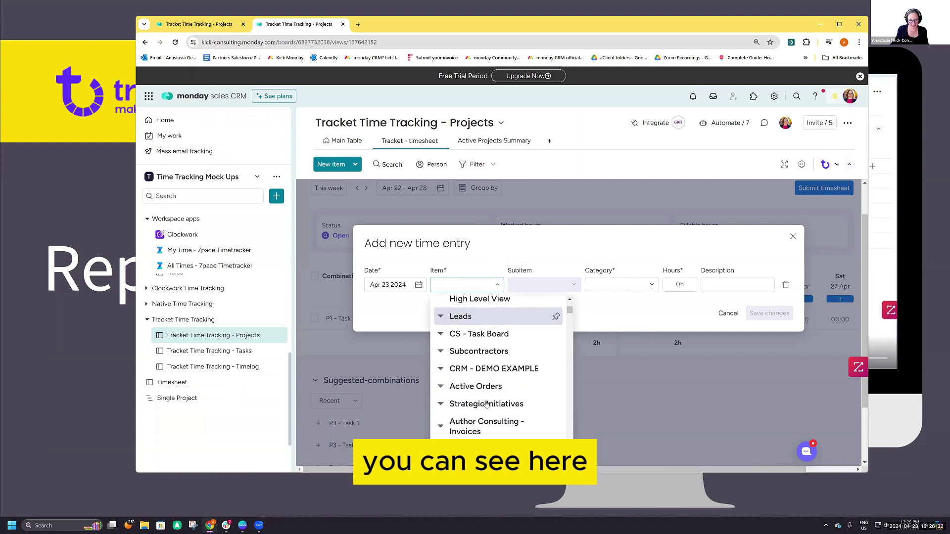
pyautogui.scroll(11, 486, 396)
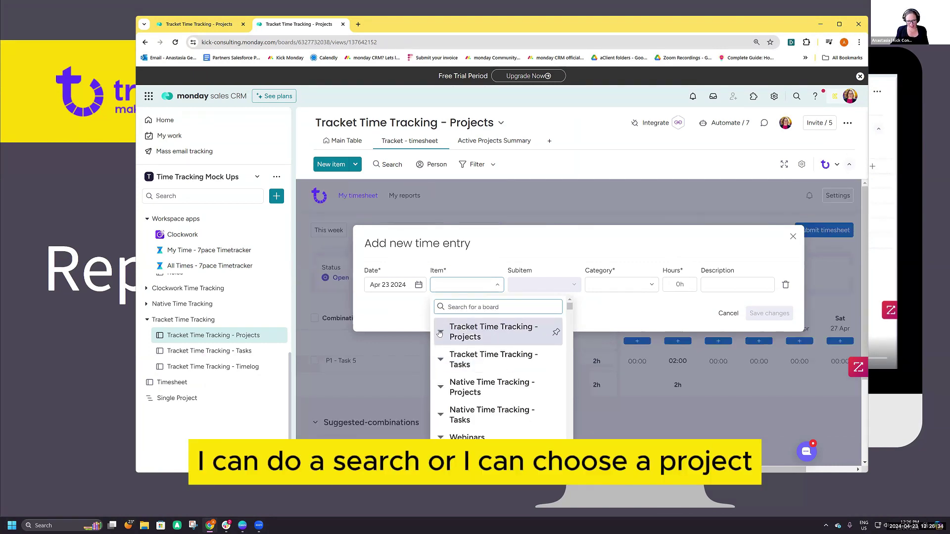
pyautogui.click(439, 334)
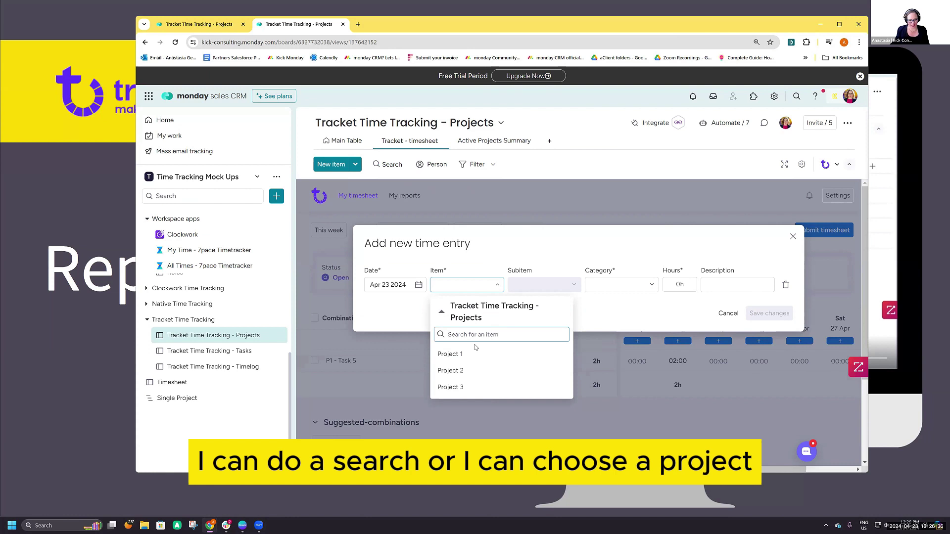
pyautogui.click(452, 354)
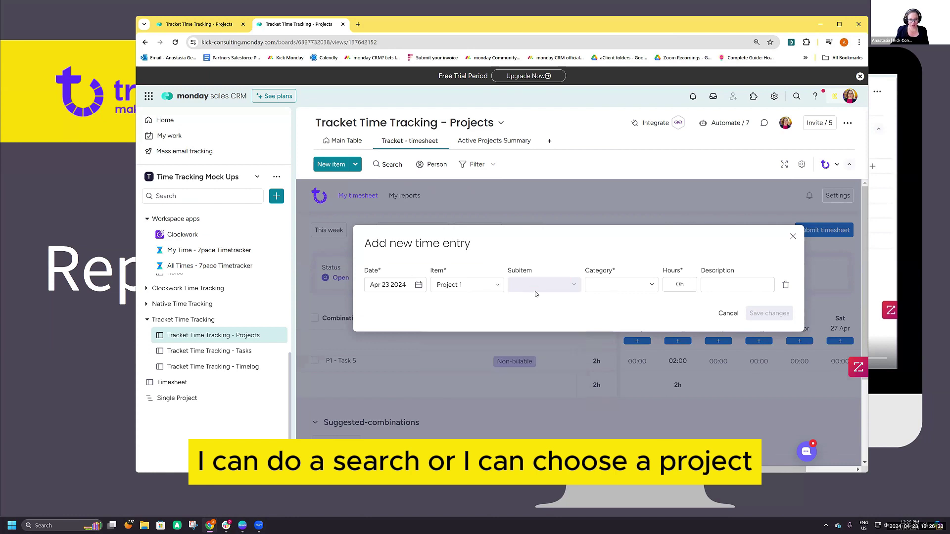
# - Give the entry Non-billable category and 1 hour, and save it
pyautogui.click(631, 289)
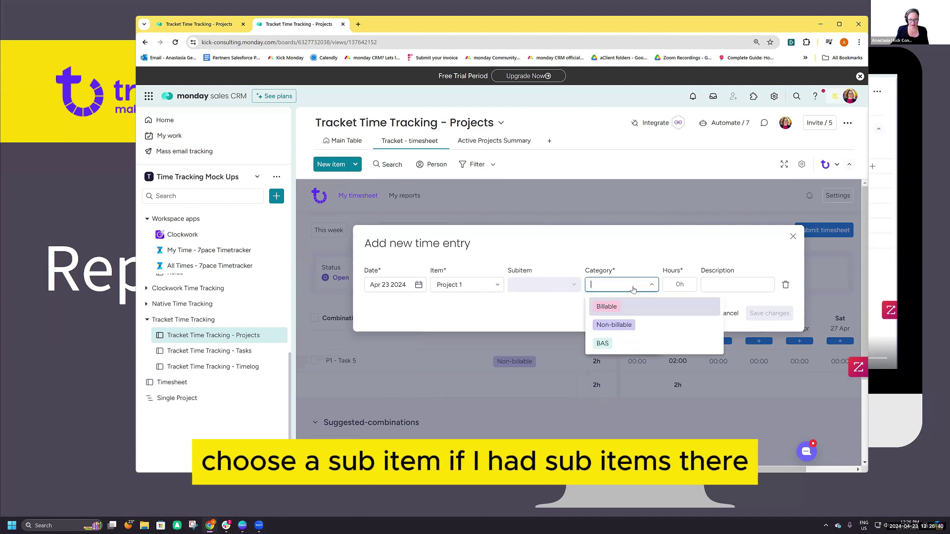
pyautogui.click(711, 325)
pyautogui.write('1')
pyautogui.press('Tab')
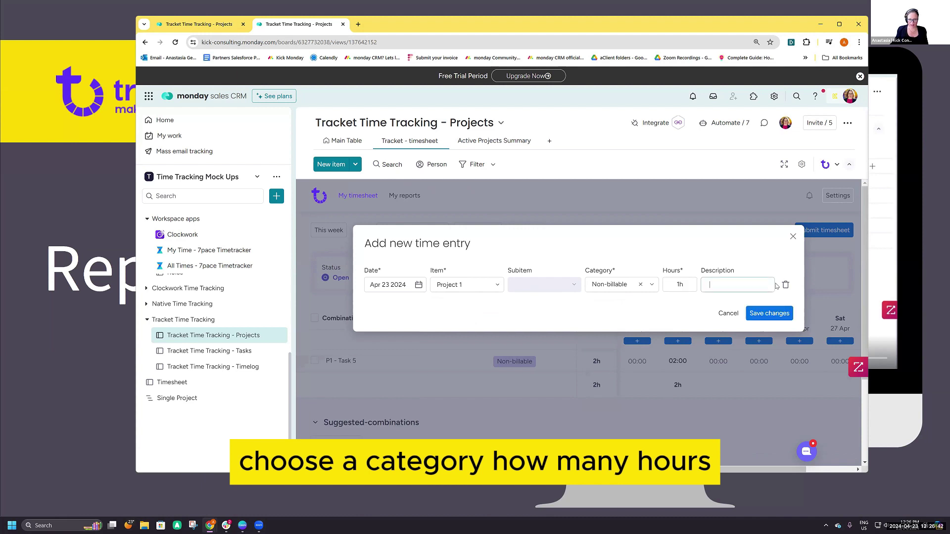
pyautogui.click(757, 315)
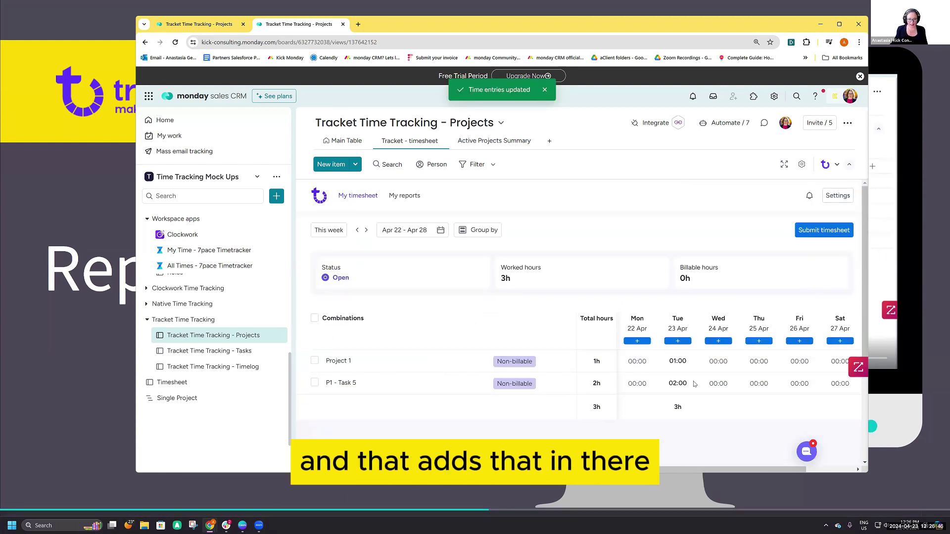
pyautogui.scroll(-1, 742, 272)
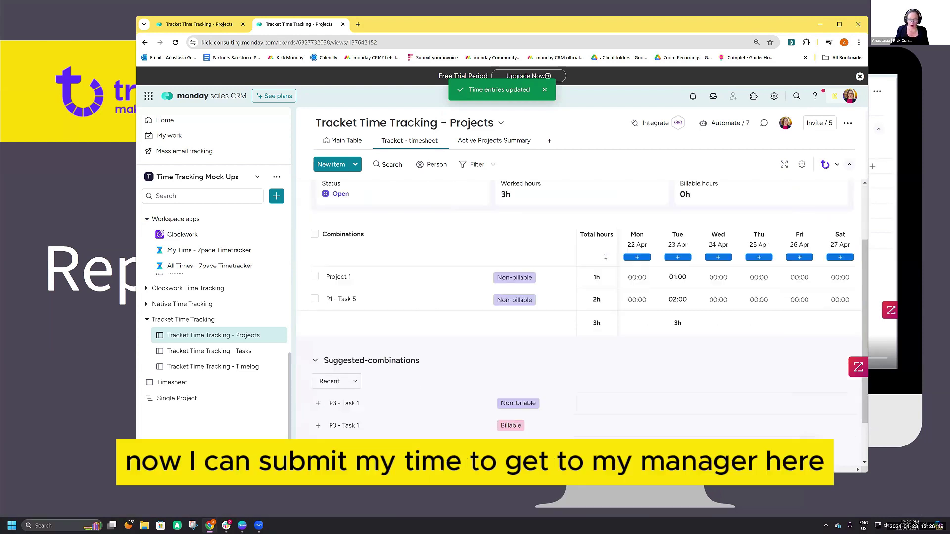
pyautogui.scroll(1, 826, 237)
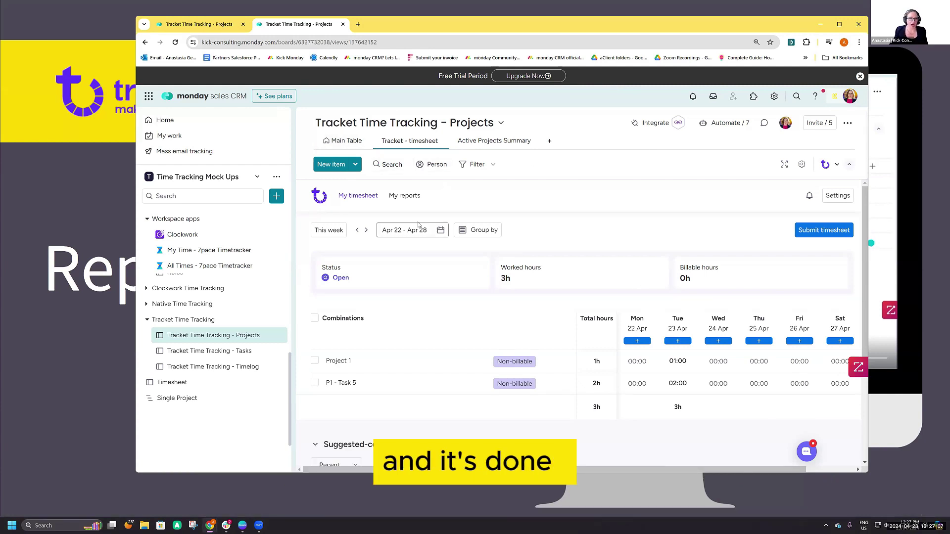
# - Open My reports and review its Group by and Filter options
pyautogui.click(404, 196)
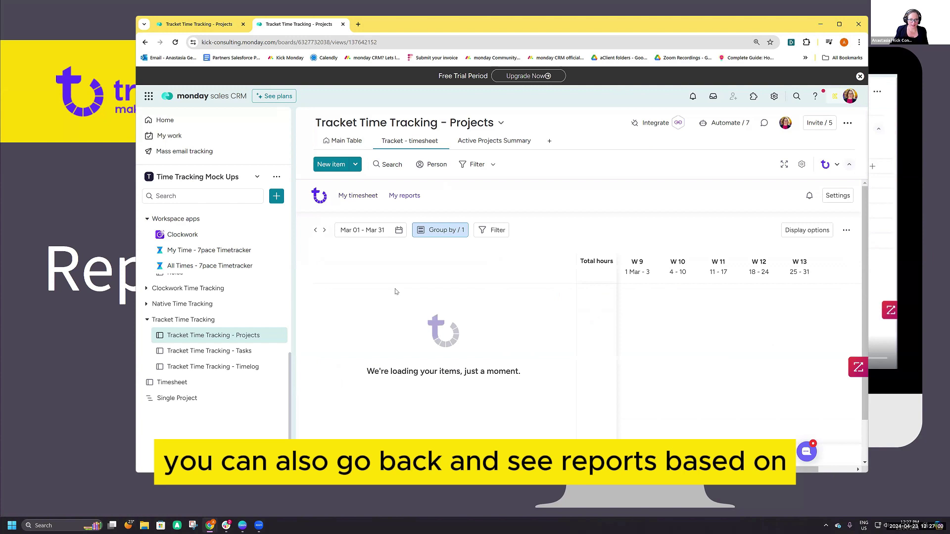
pyautogui.click(437, 228)
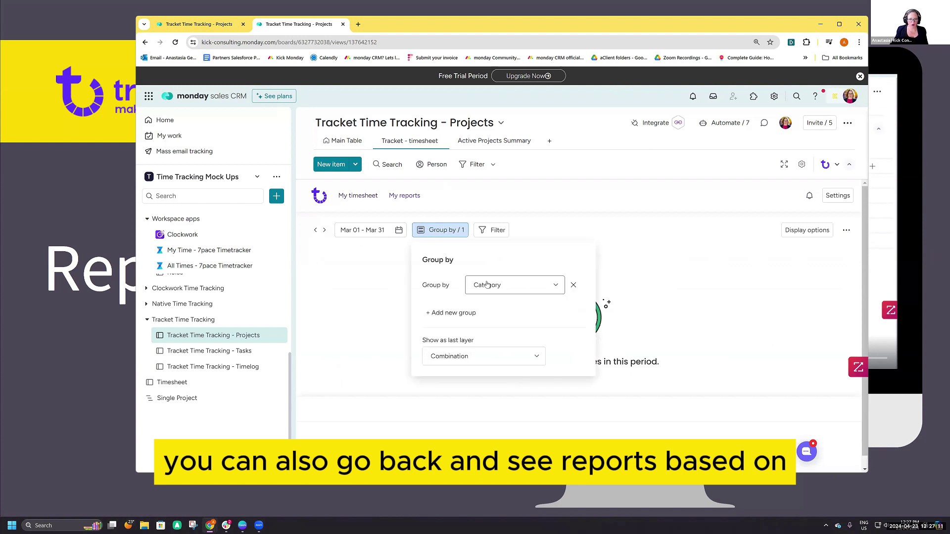
pyautogui.click(487, 284)
pyautogui.click(499, 246)
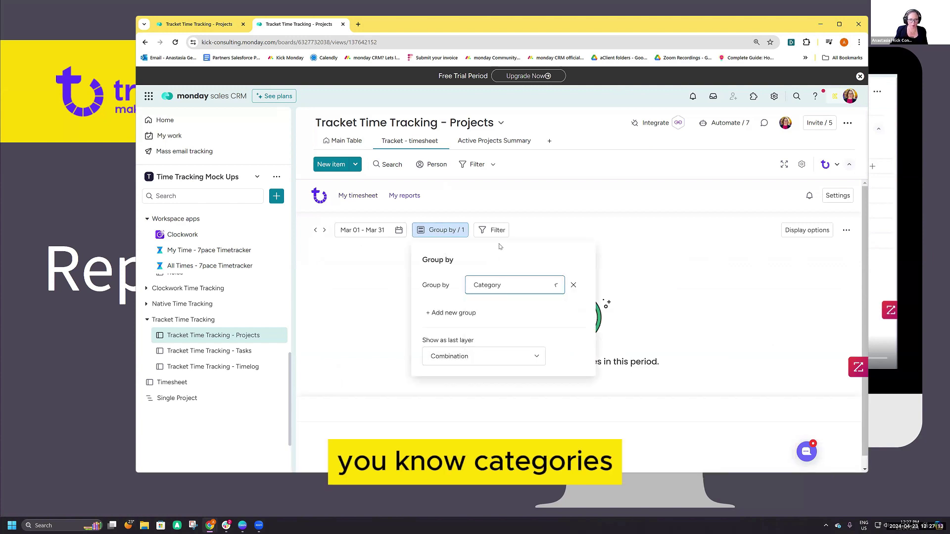
pyautogui.click(504, 232)
pyautogui.click(357, 183)
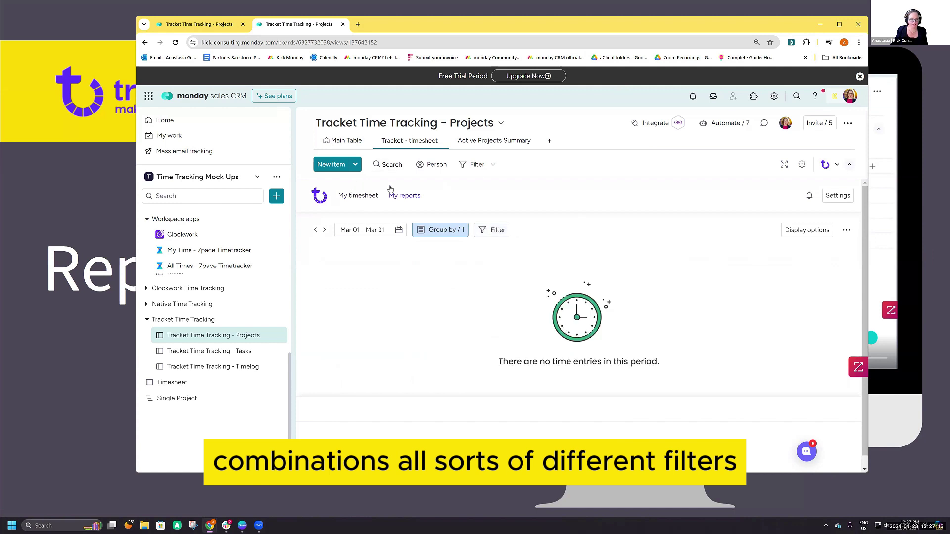
# - Switch to My timesheet listing Project 1 at 1h and P1 - Task 5 at 2h
pyautogui.click(356, 197)
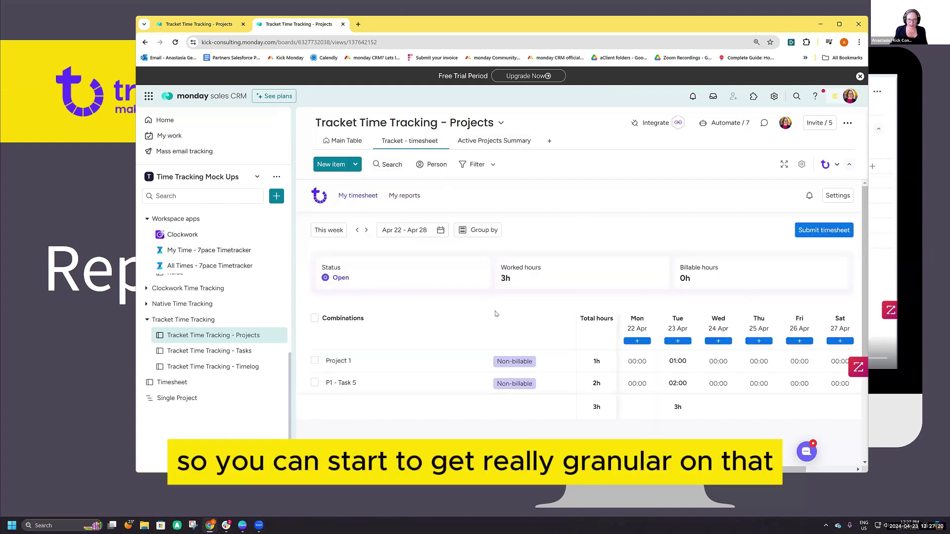
pyautogui.scroll(-3, 531, 284)
pyautogui.scroll(3, 524, 387)
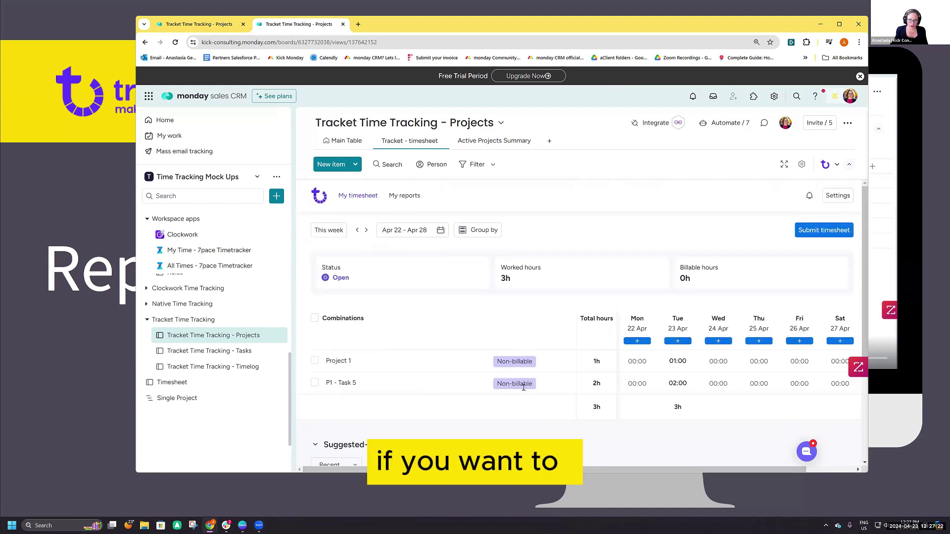
# - View the Active Projects Summary chart, then return to the Main Table of expected versus spent hours
pyautogui.click(494, 141)
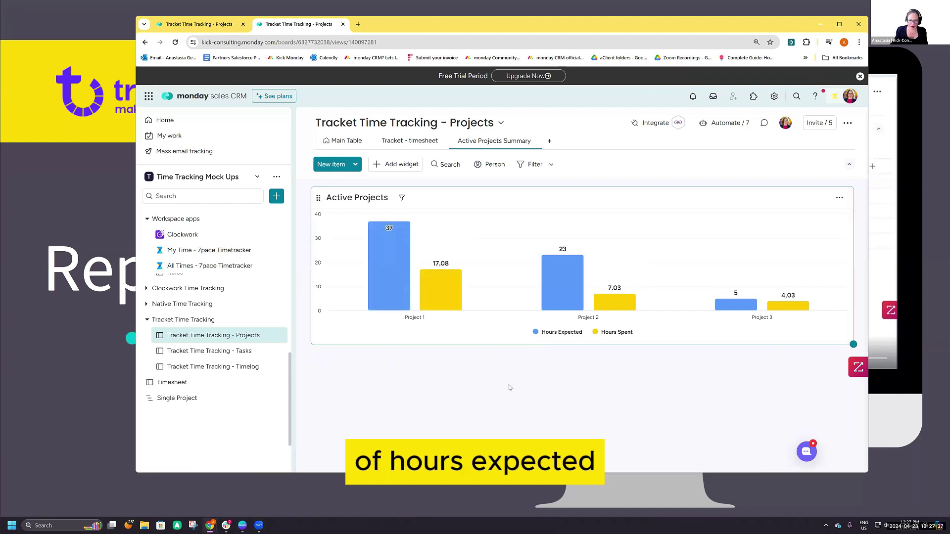
pyautogui.moveTo(739, 309)
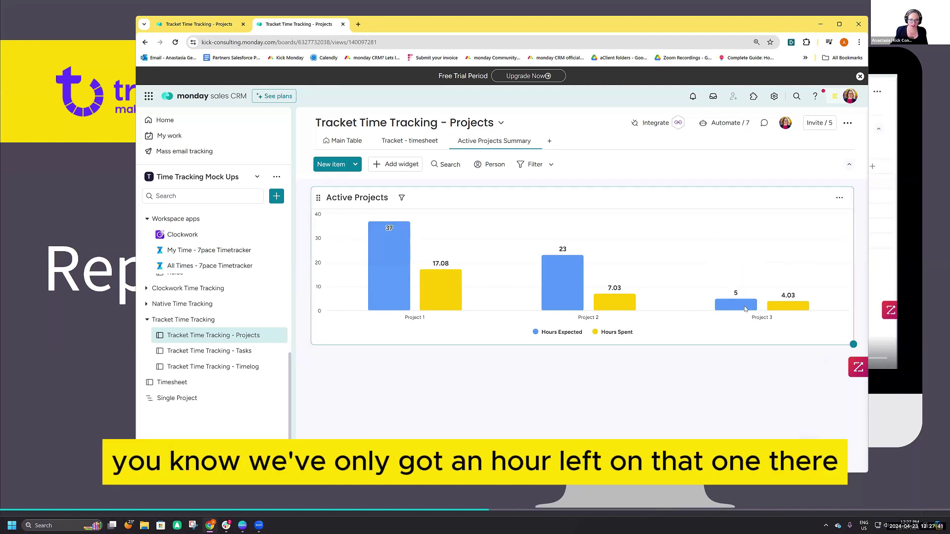
pyautogui.click(338, 140)
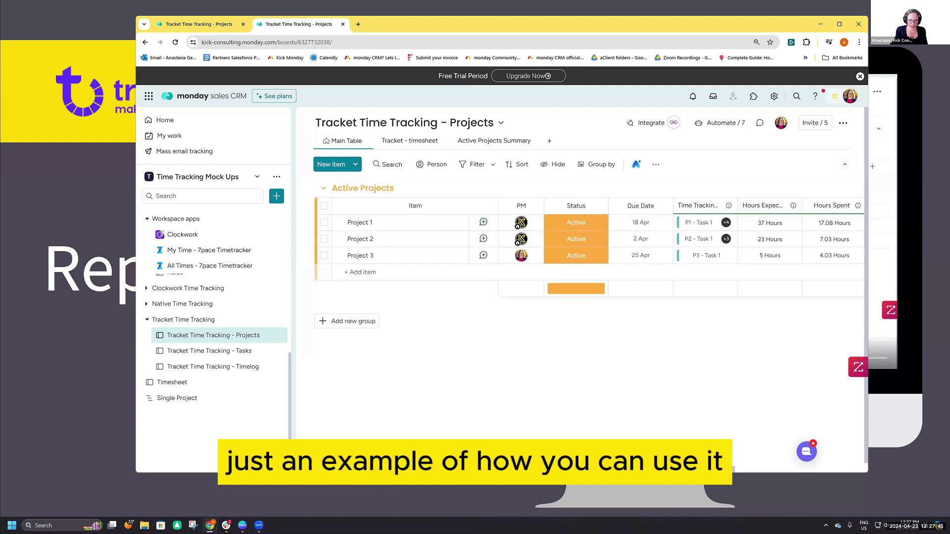
# - Open the Tasks board, review P1 - Task 2's time log, and close its panel
pyautogui.click(223, 351)
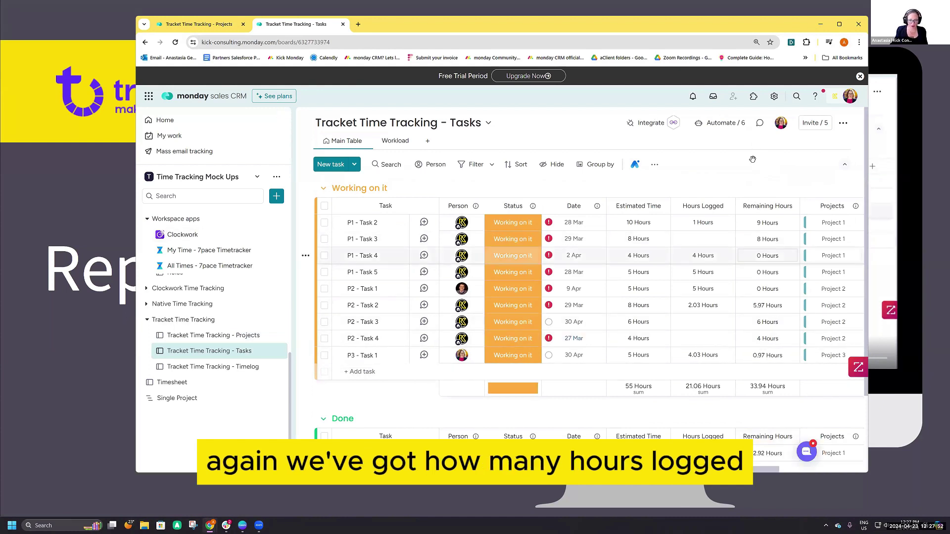
pyautogui.click(393, 228)
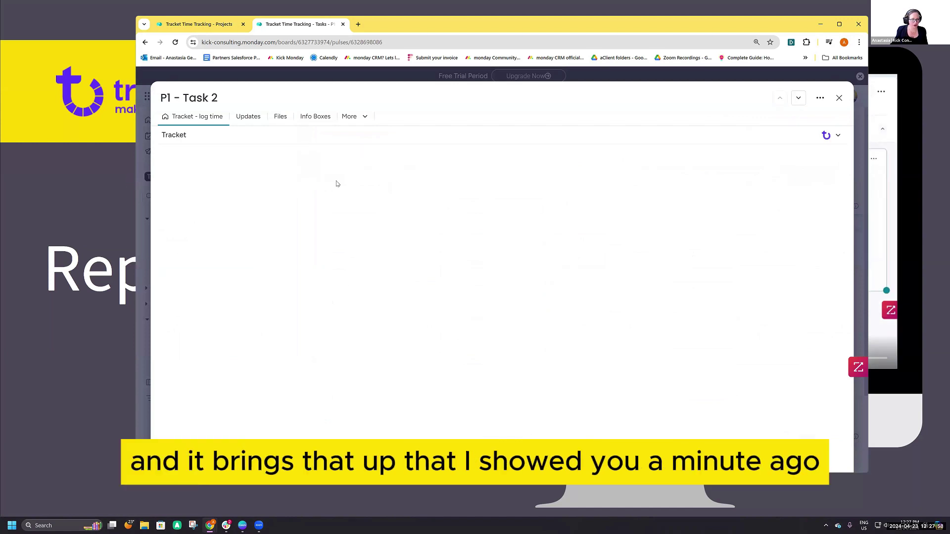
pyautogui.scroll(-3, 173, 364)
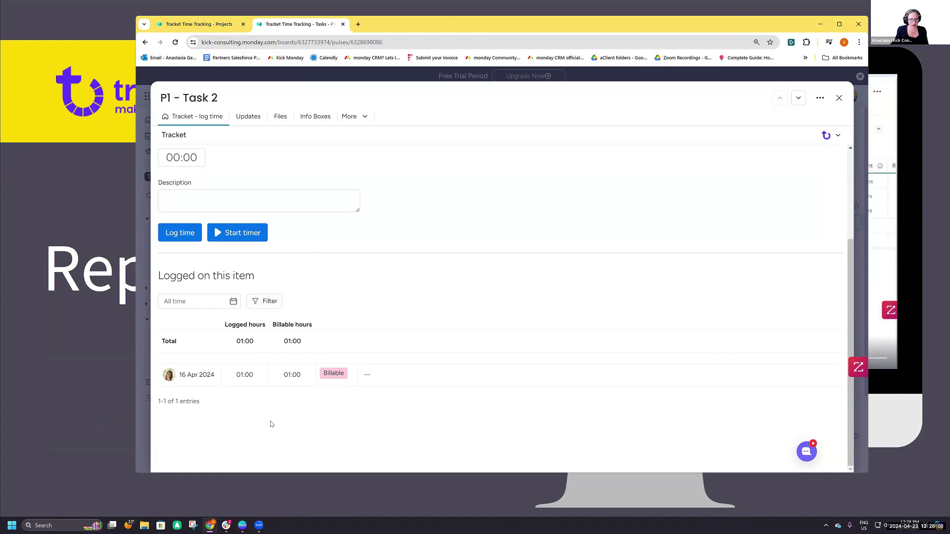
pyautogui.scroll(3, 545, 379)
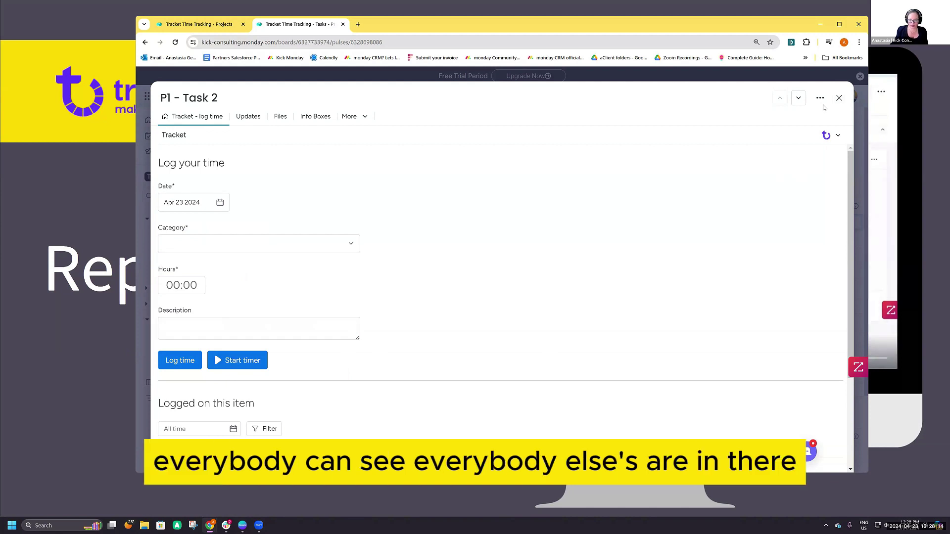
pyautogui.press('Escape')
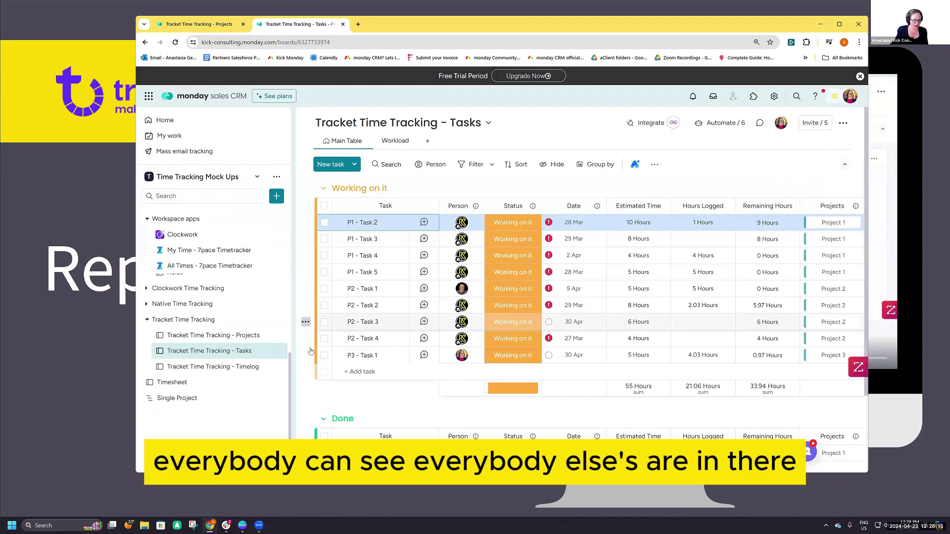
# - Open the Timelog dashboard and scroll past the monthly hours chart to the Timeline widget
pyautogui.click(245, 367)
pyautogui.scroll(-2, 581, 274)
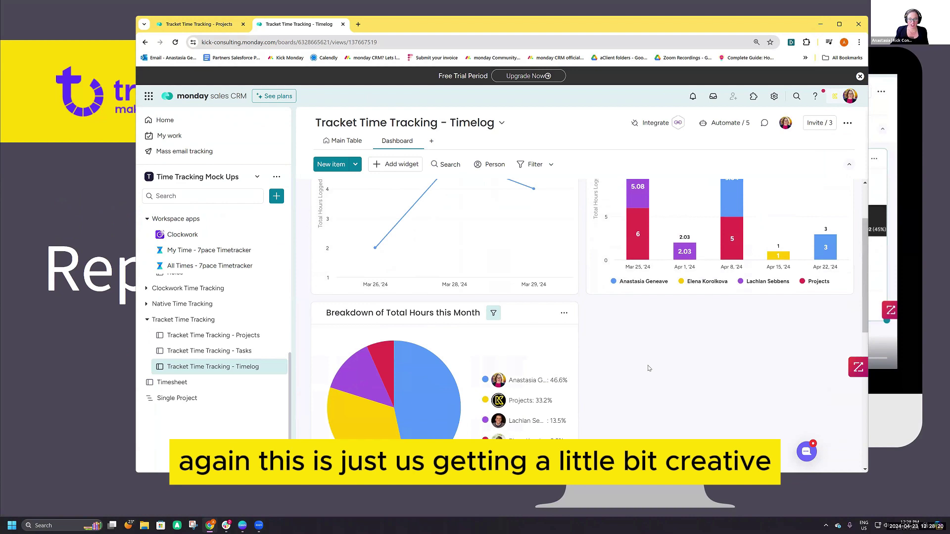
pyautogui.scroll(2, 581, 273)
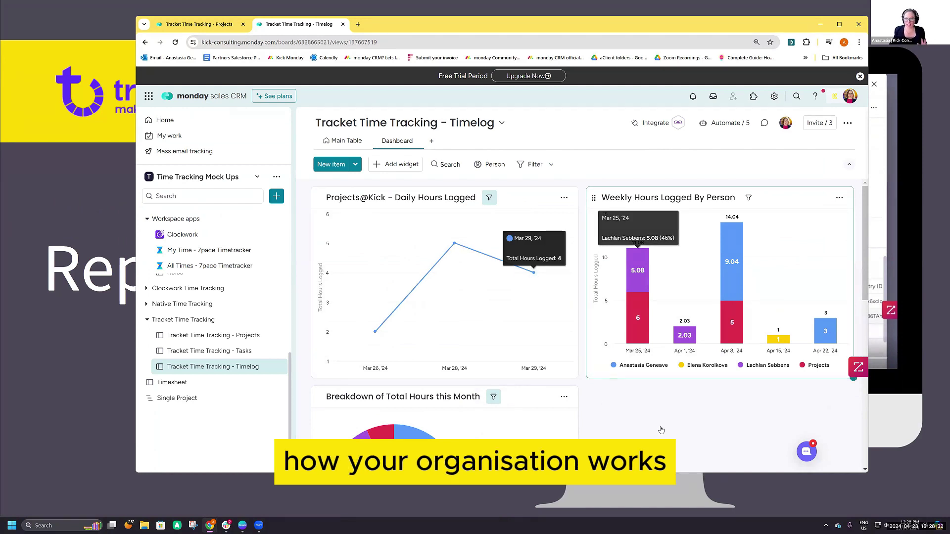
pyautogui.scroll(-2, 569, 346)
pyautogui.scroll(2, 566, 356)
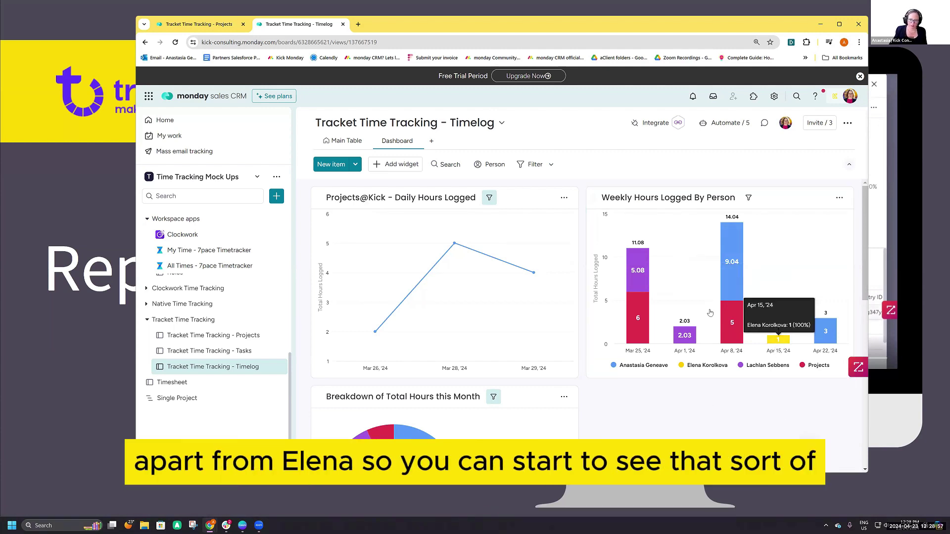
pyautogui.scroll(-3, 607, 342)
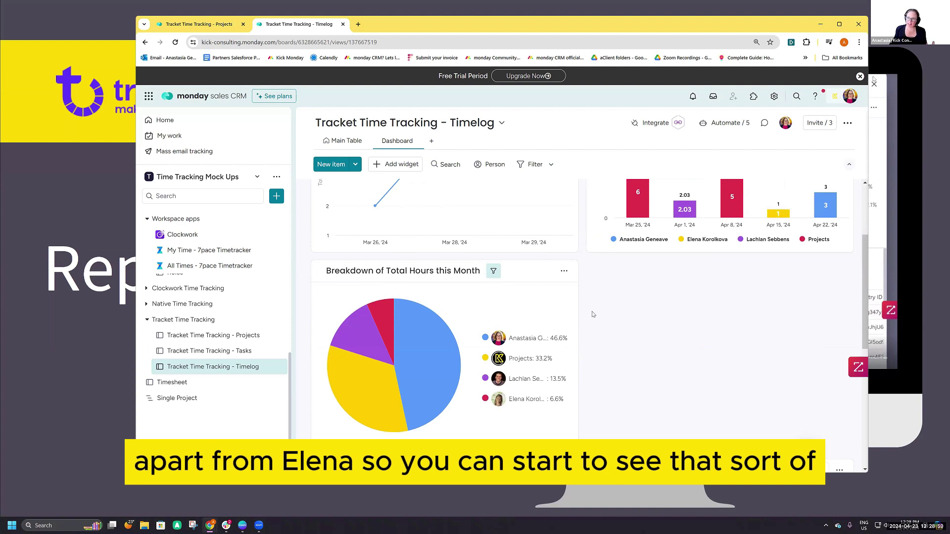
pyautogui.scroll(-2, 679, 318)
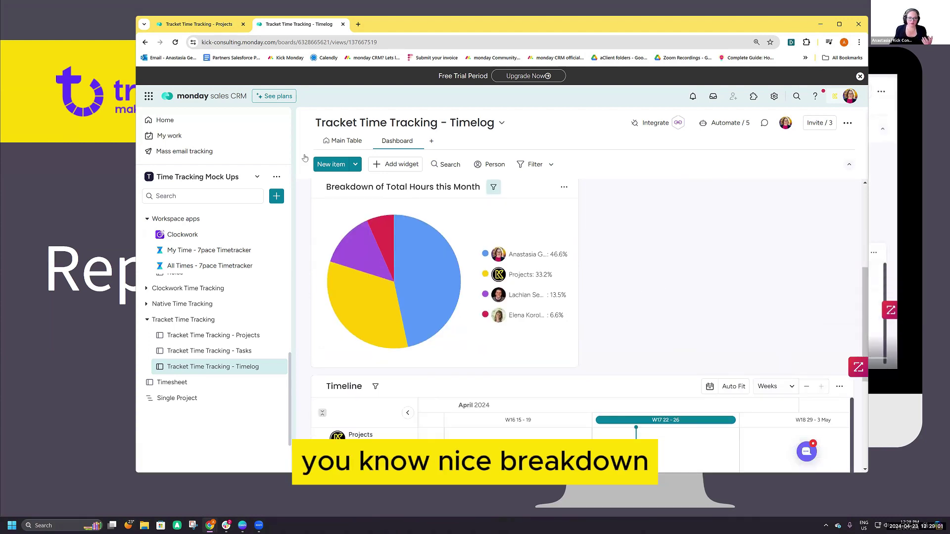
pyautogui.scroll(3, 658, 281)
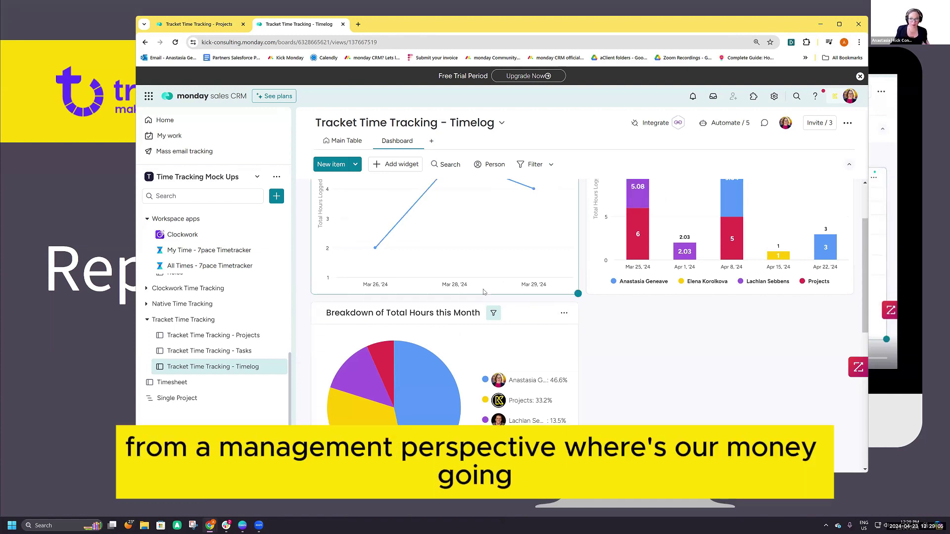
pyautogui.scroll(-3, 500, 297)
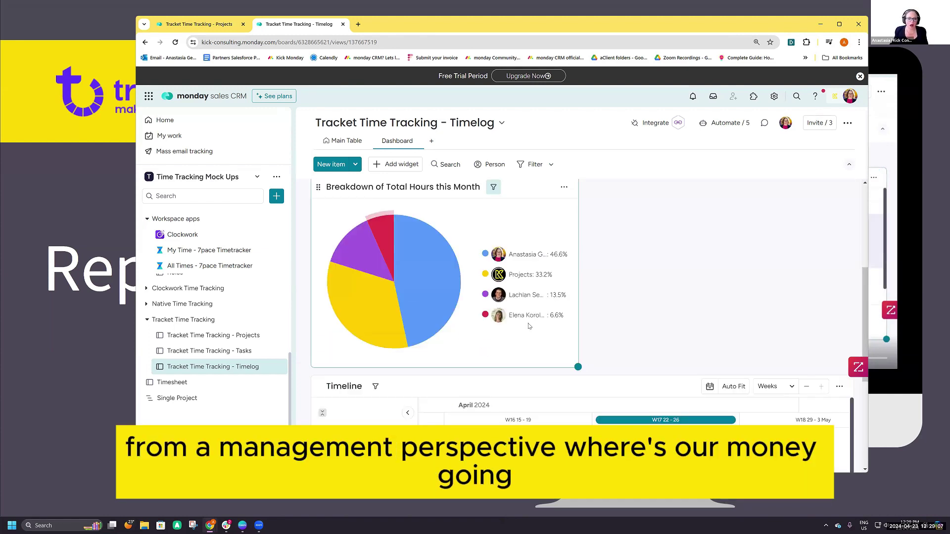
pyautogui.scroll(-2, 576, 235)
pyautogui.scroll(-2, 619, 345)
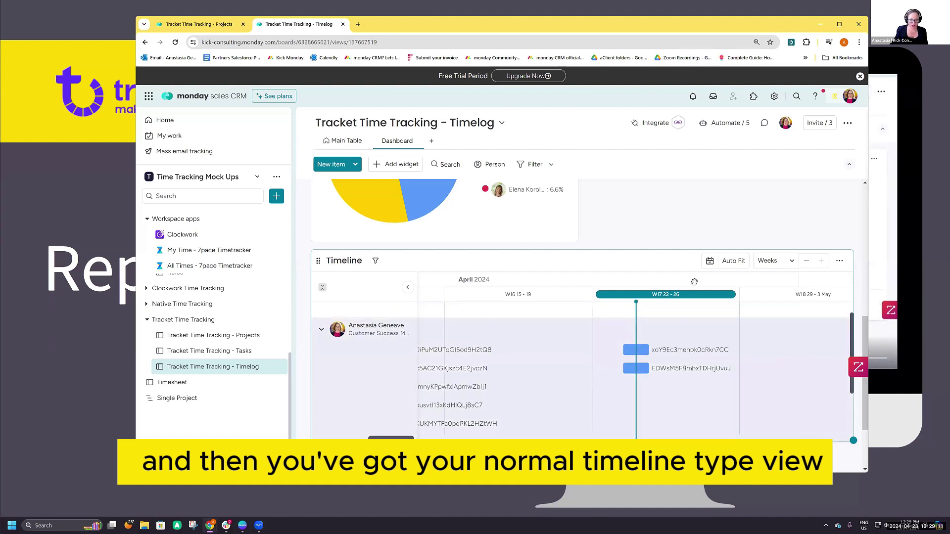
pyautogui.scroll(3, 492, 338)
pyautogui.scroll(-3, 493, 338)
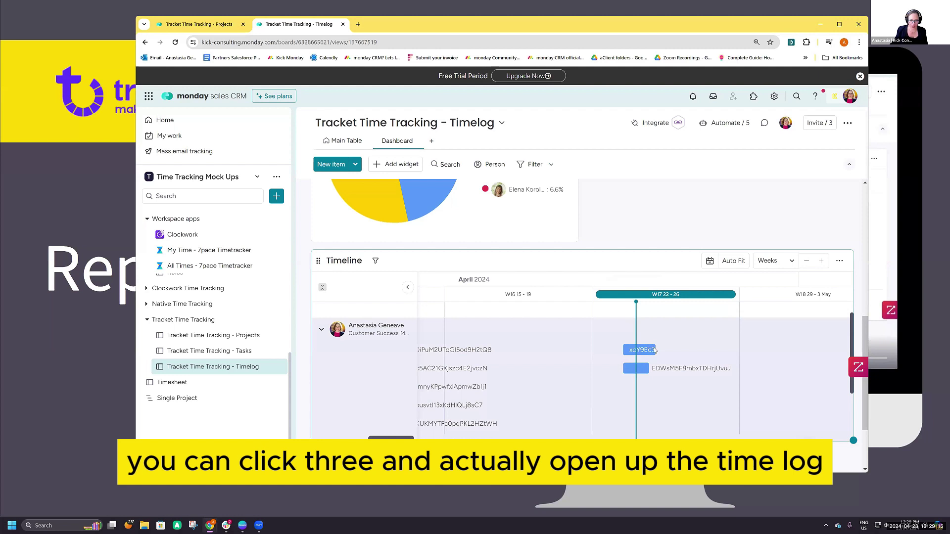
pyautogui.click(653, 350)
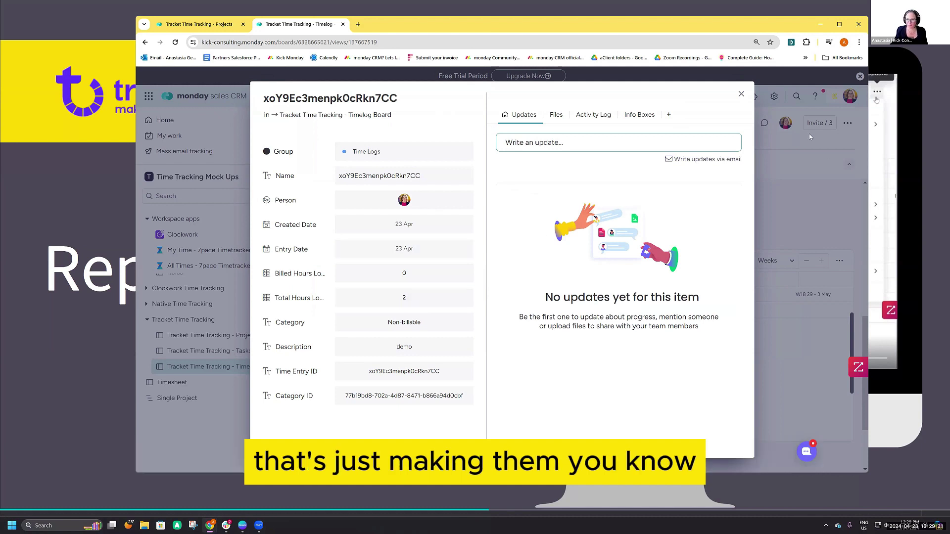
pyautogui.click(741, 94)
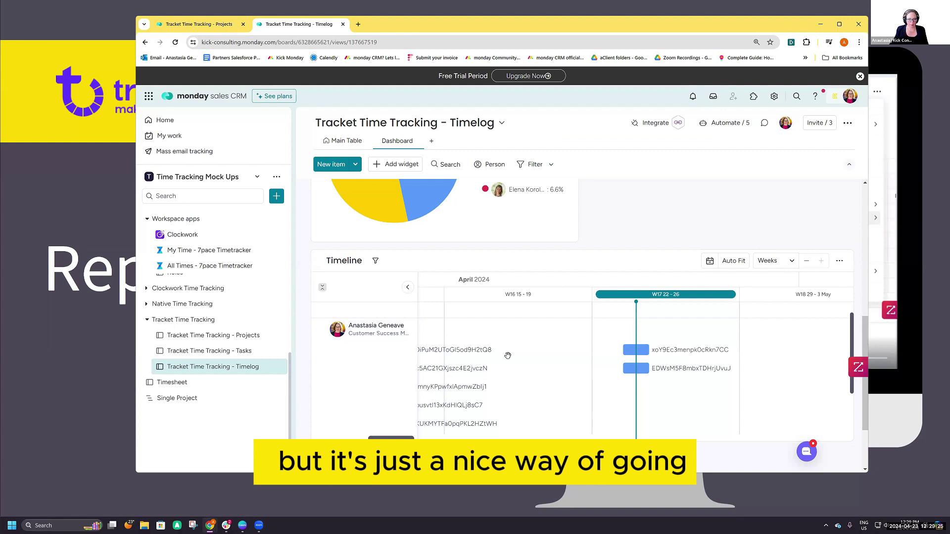
pyautogui.scroll(2, 508, 356)
pyautogui.scroll(-1, 623, 344)
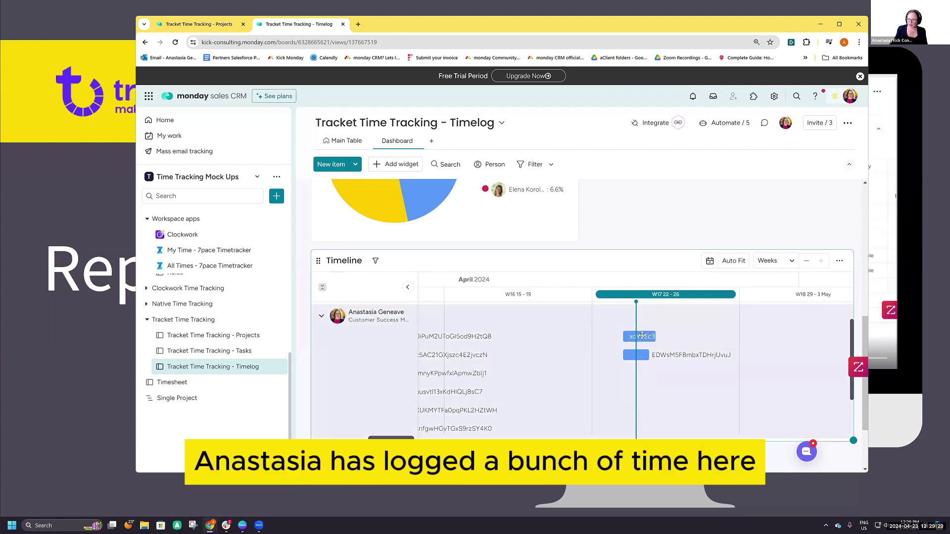
pyautogui.click(642, 336)
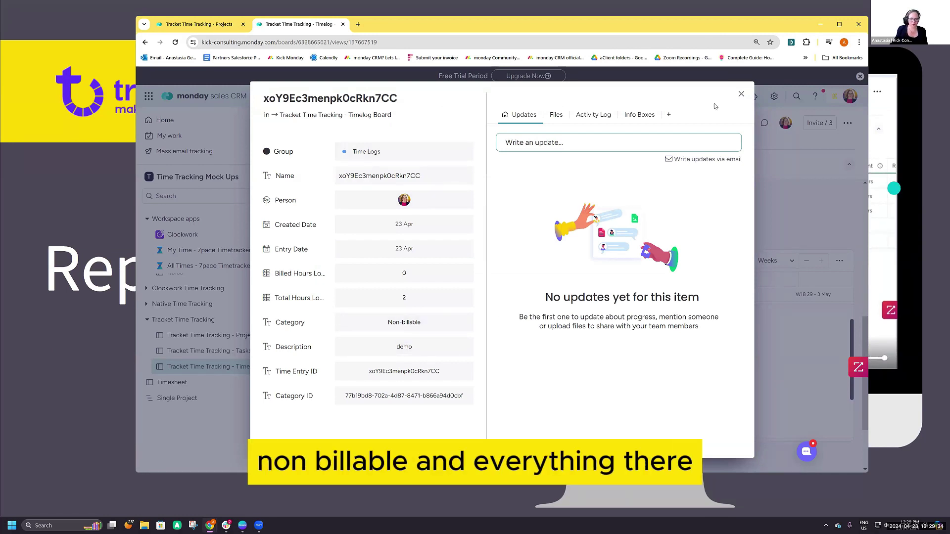
pyautogui.click(741, 94)
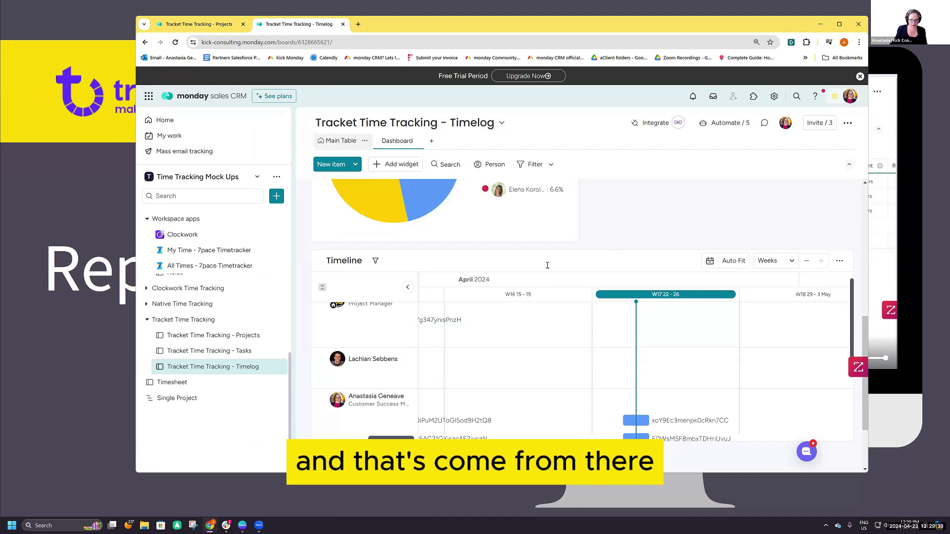
# - Review the Timelog's description and time entry columns, then return to the Tracket Time Tracking - Tasks board
pyautogui.scroll(-5, 444, 364)
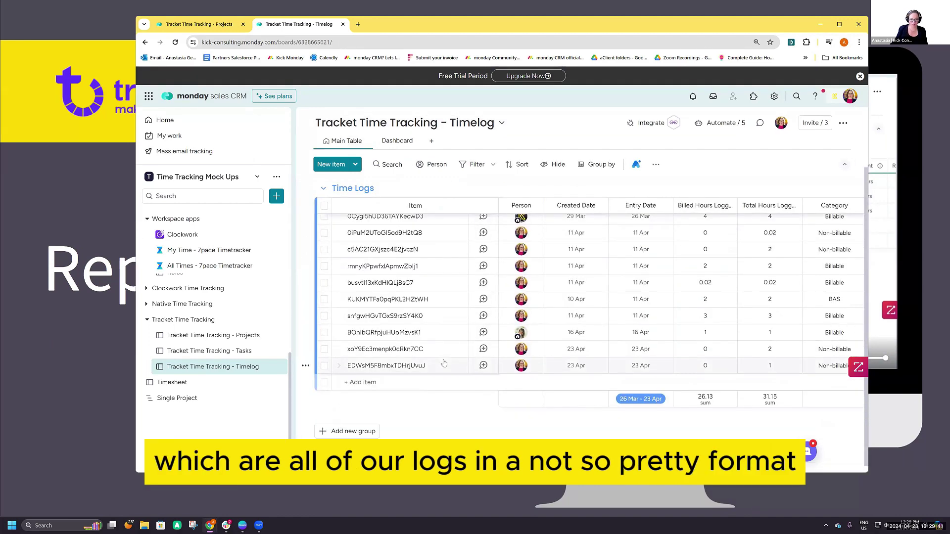
pyautogui.scroll(3, 444, 364)
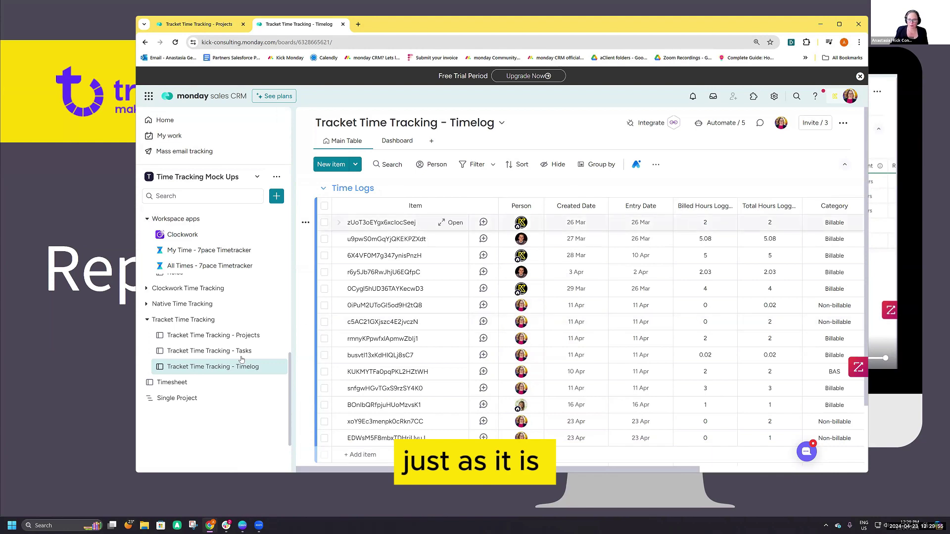
pyautogui.scroll(-1, 756, 267)
pyautogui.scroll(1, 756, 268)
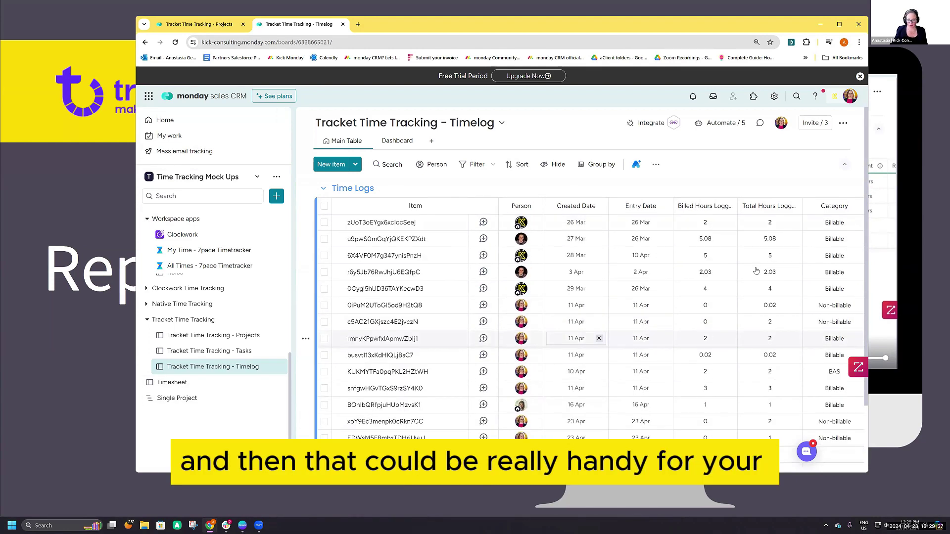
pyautogui.hscroll(3, 756, 267)
pyautogui.hscroll(3, 695, 270)
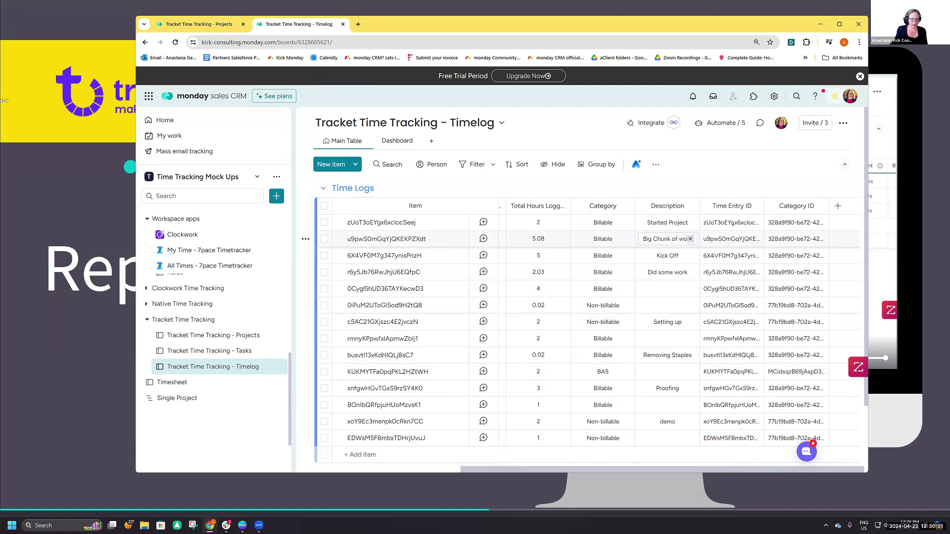
pyautogui.click(225, 350)
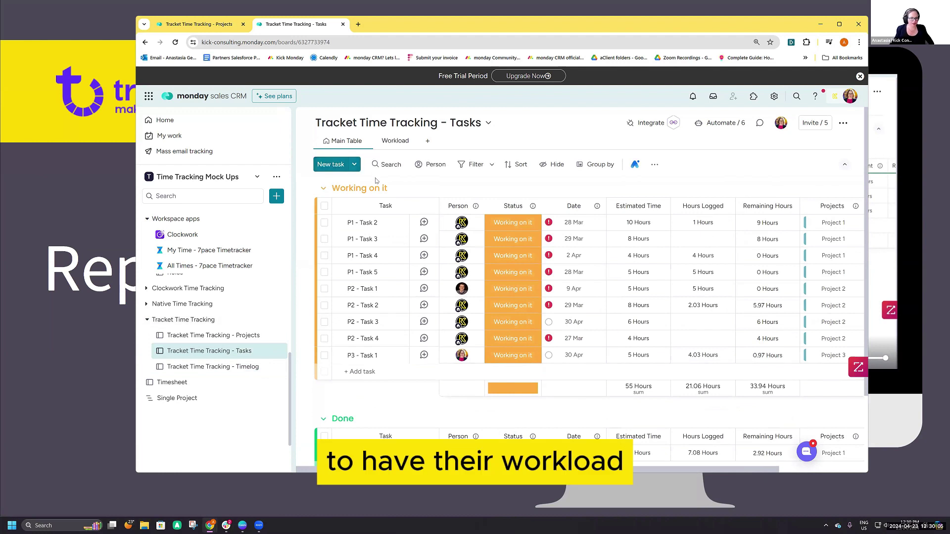
pyautogui.click(396, 141)
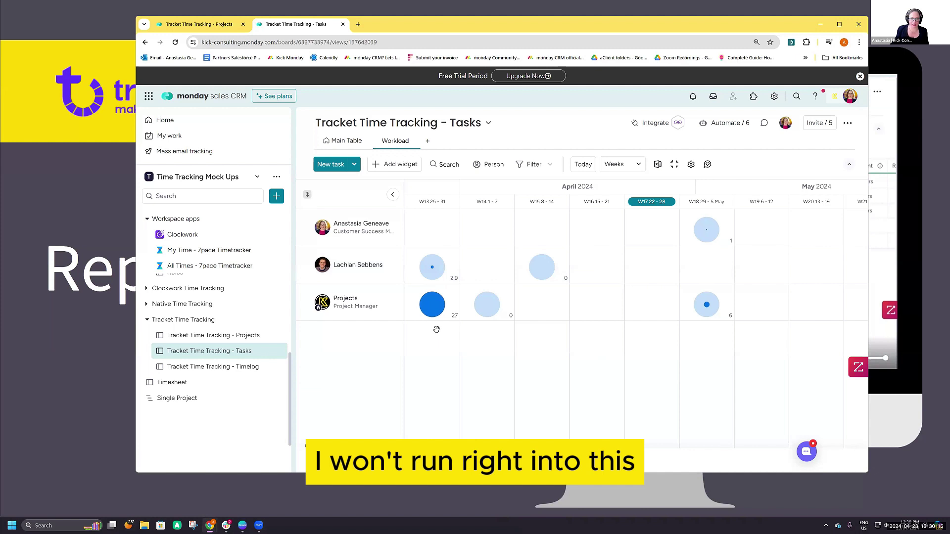
pyautogui.click(543, 267)
pyautogui.click(498, 267)
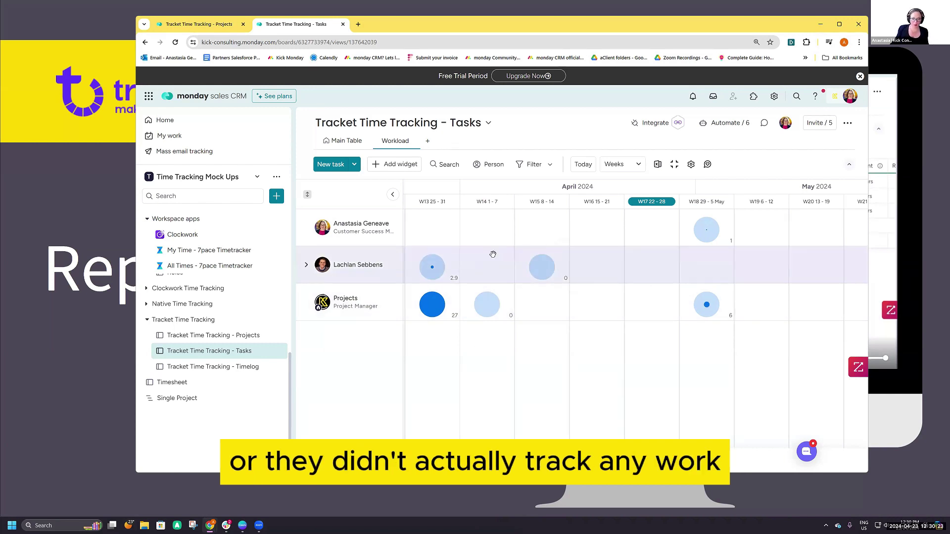
pyautogui.click(432, 307)
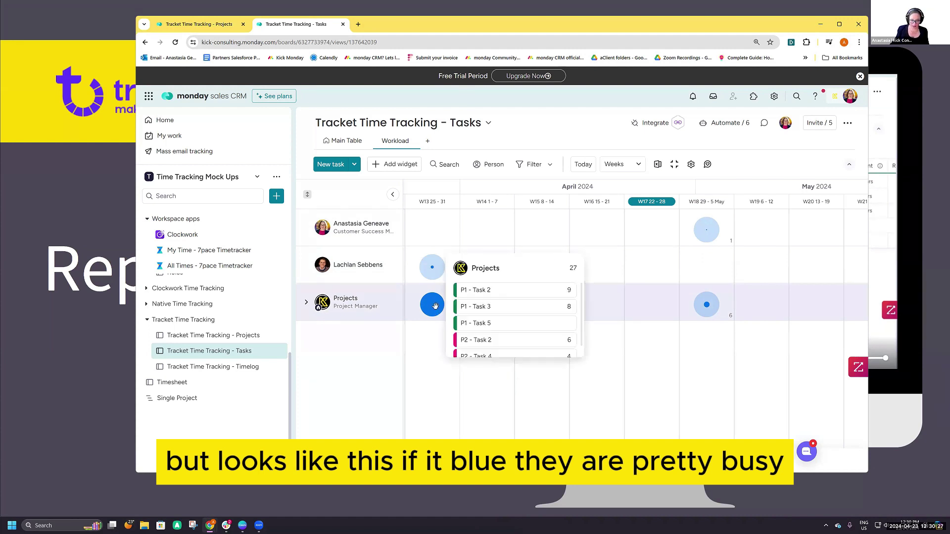
pyautogui.moveTo(430, 268)
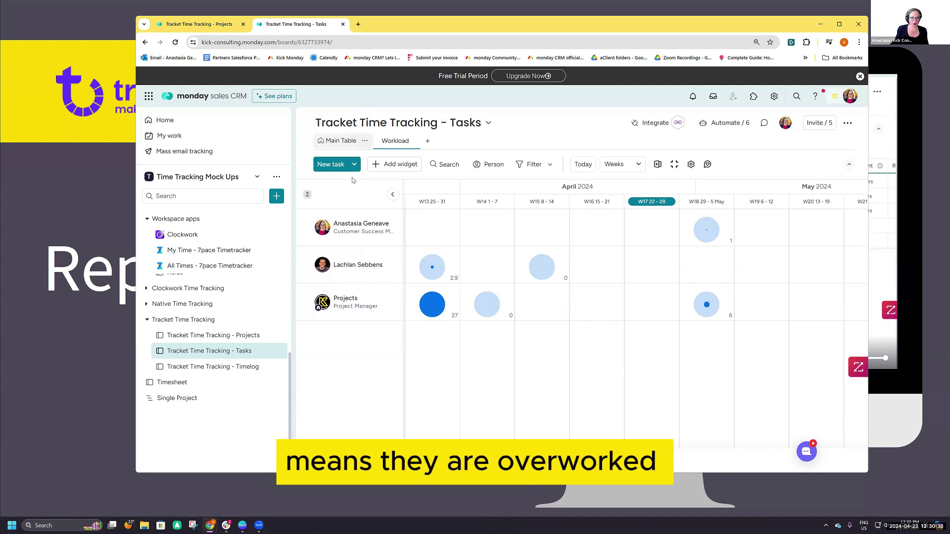
pyautogui.click(341, 140)
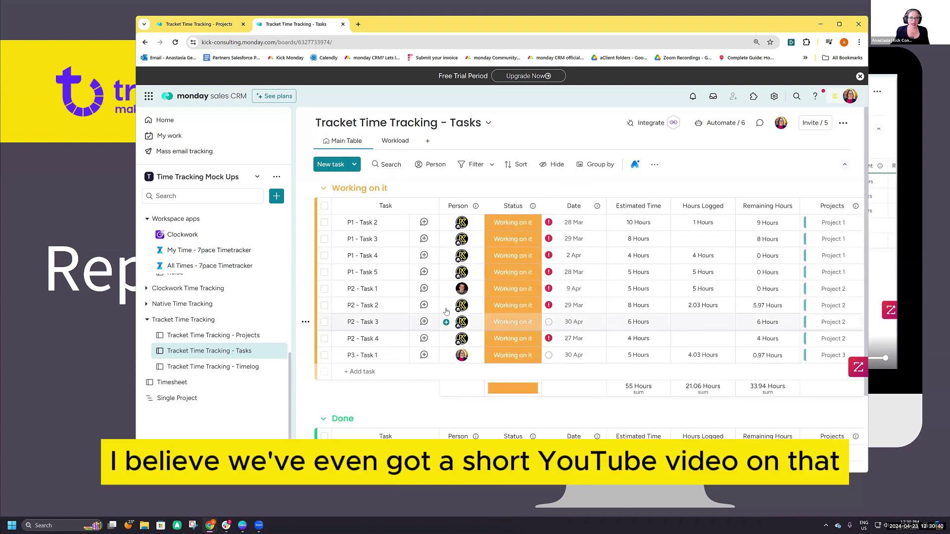
# - Open the Tracket Time Tracking - Projects board, scan its columns, and preview Project 1's item card
pyautogui.click(227, 336)
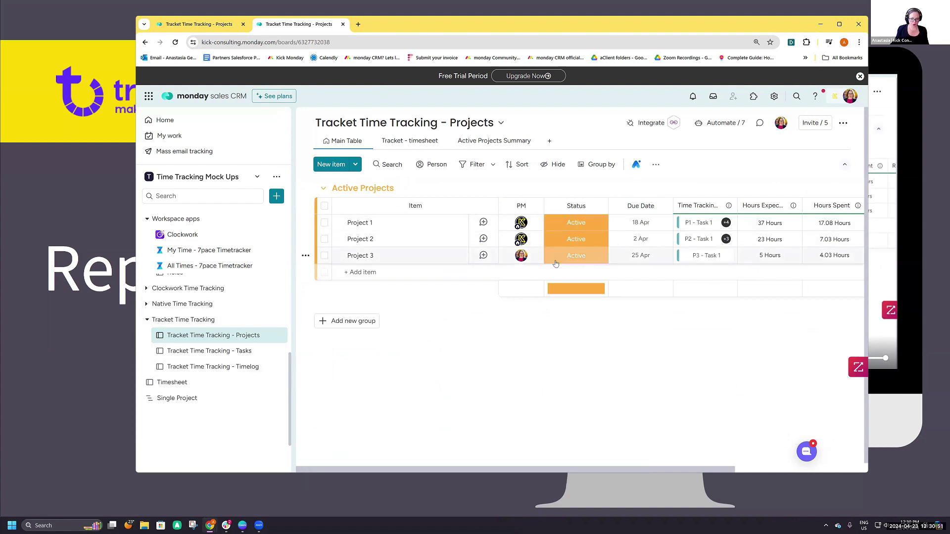
pyautogui.hscroll(5, 762, 452)
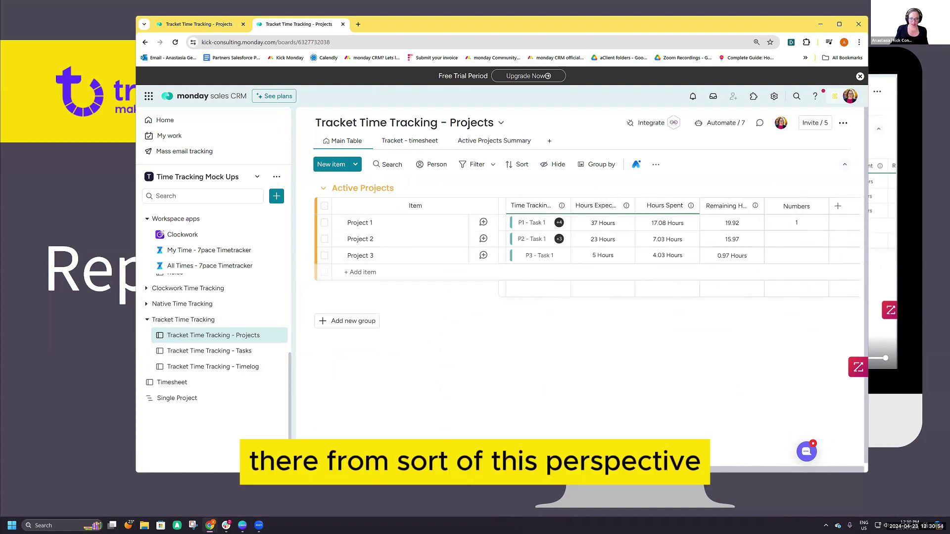
pyautogui.hscroll(-5, 589, 238)
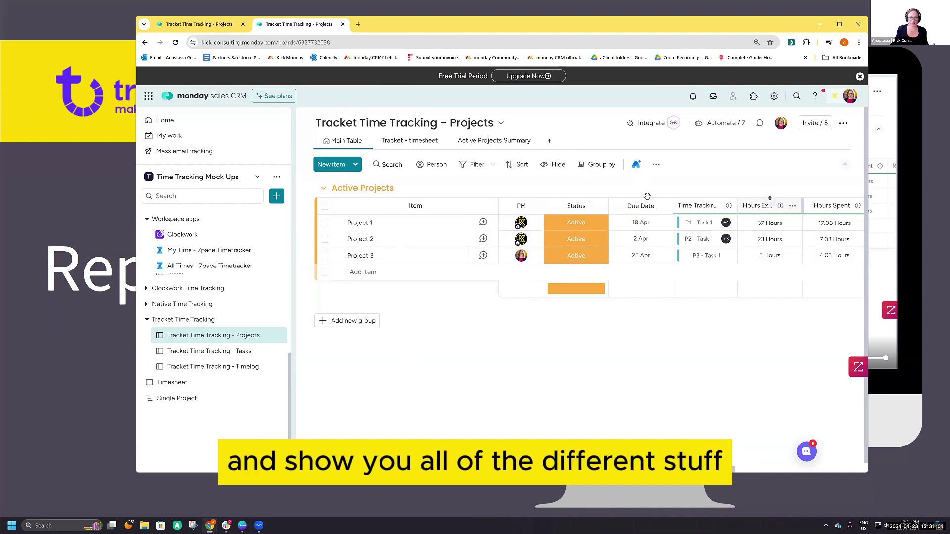
pyautogui.click(450, 223)
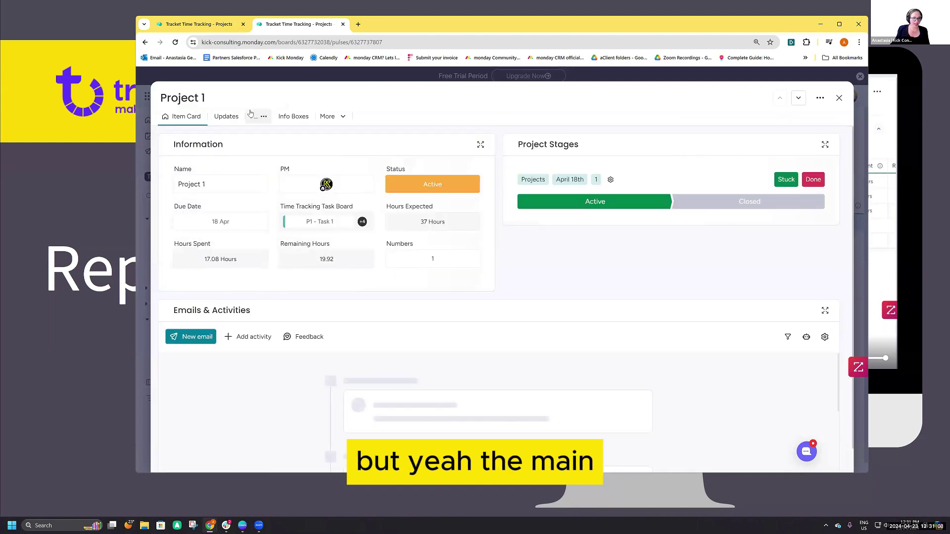
pyautogui.press('Escape')
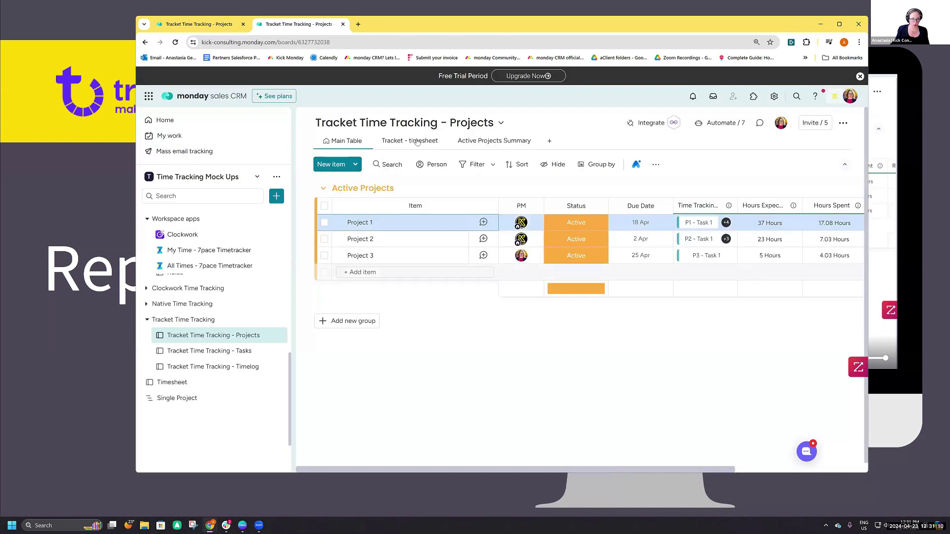
# - Show the Apr 22 - Apr 28 weekly timesheet with 3 hours on Project 1 and P1 - Task 5
pyautogui.click(417, 142)
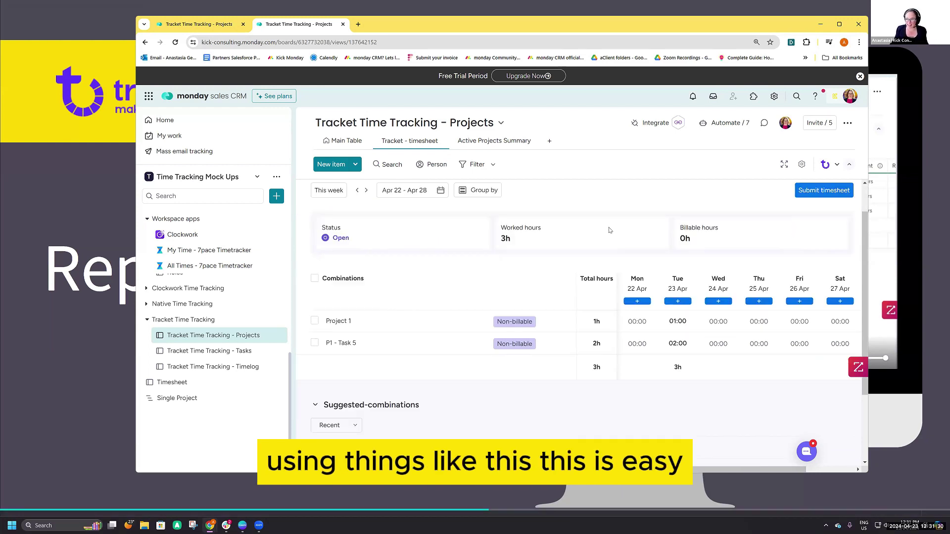
pyautogui.scroll(-2, 638, 261)
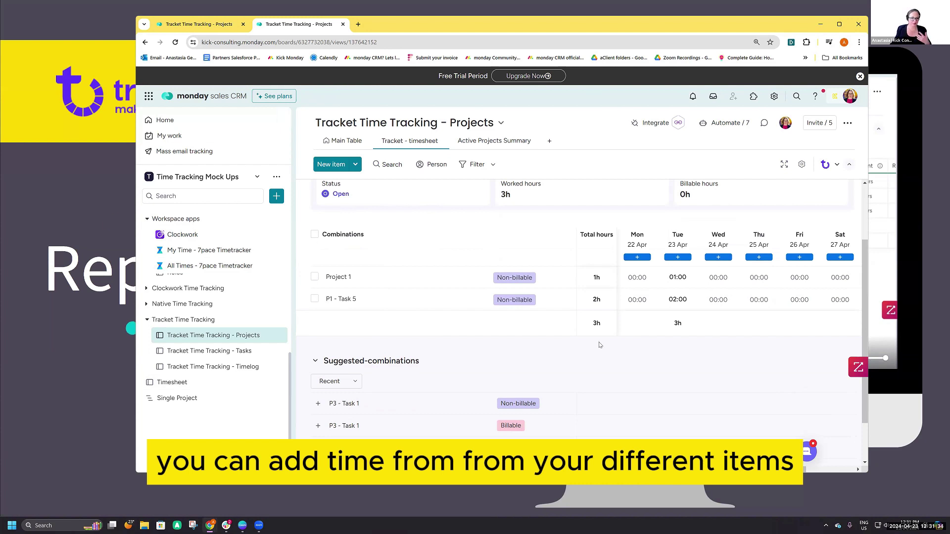
pyautogui.scroll(-1, 502, 390)
pyautogui.scroll(3, 534, 391)
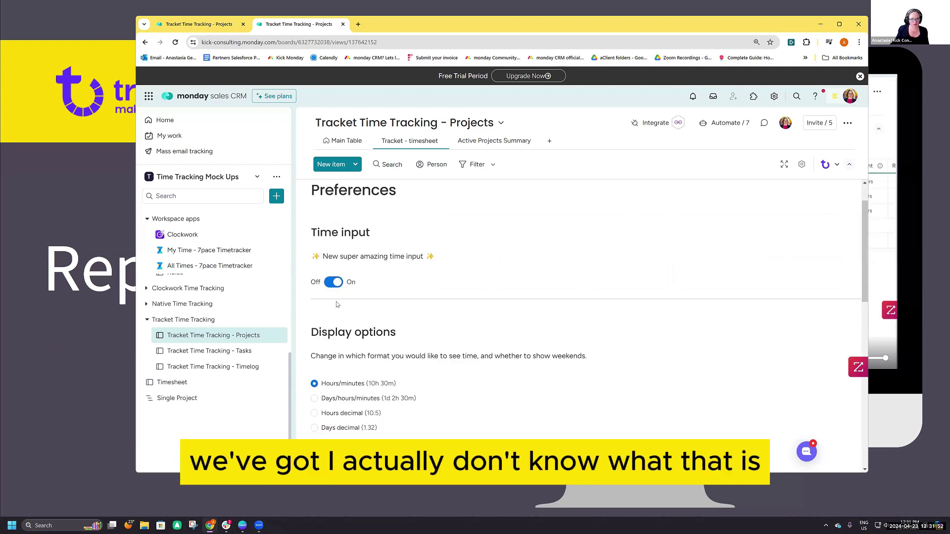
pyautogui.moveTo(327, 258); pyautogui.dragTo(391, 271)
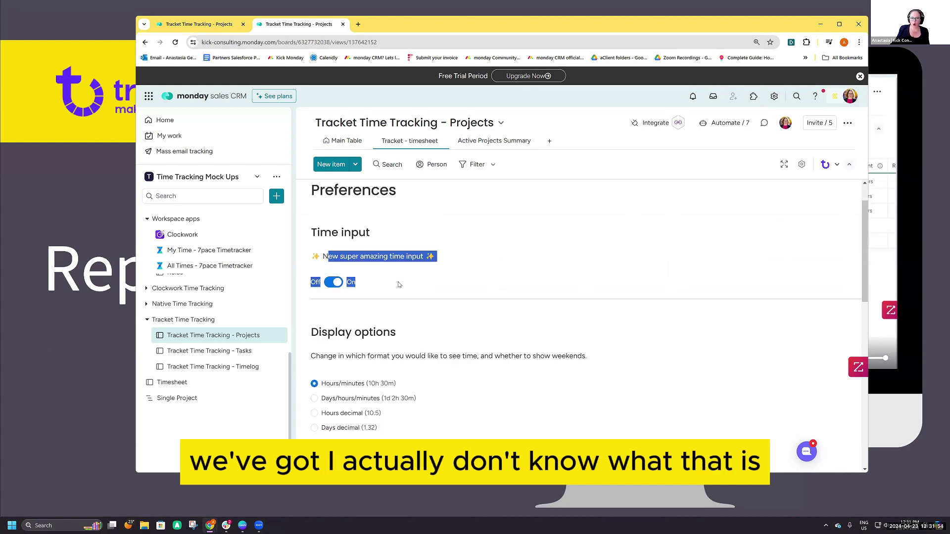
pyautogui.click(327, 256)
pyautogui.click(335, 283)
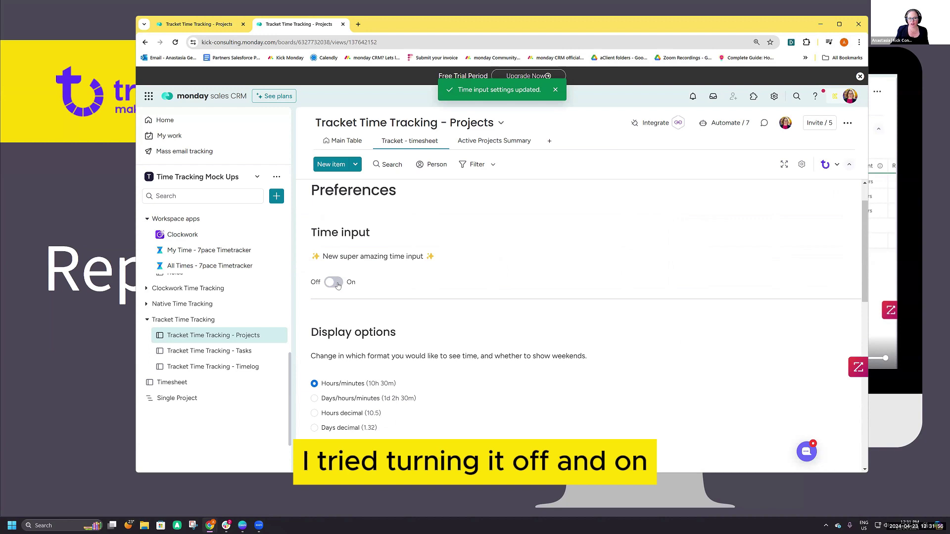
pyautogui.press('space')
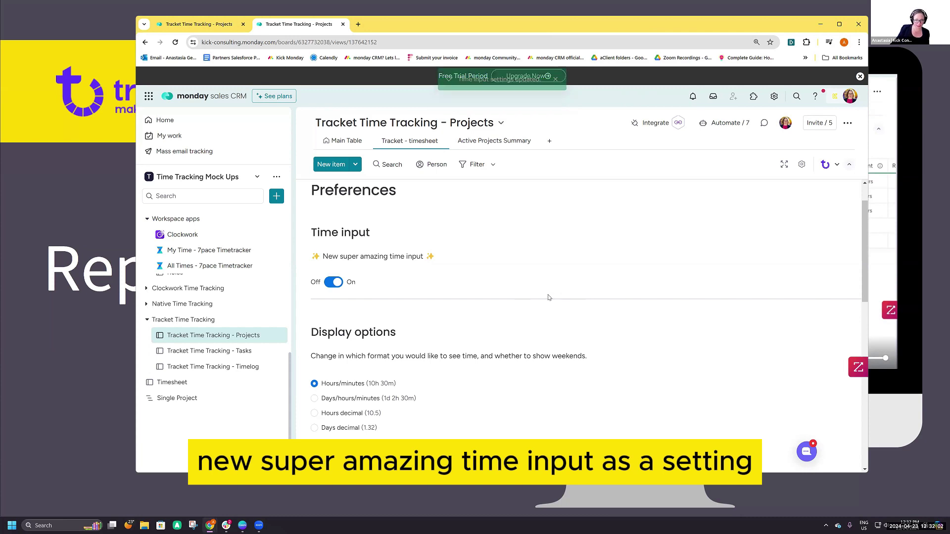
pyautogui.scroll(-1, 548, 297)
pyautogui.scroll(-2, 547, 326)
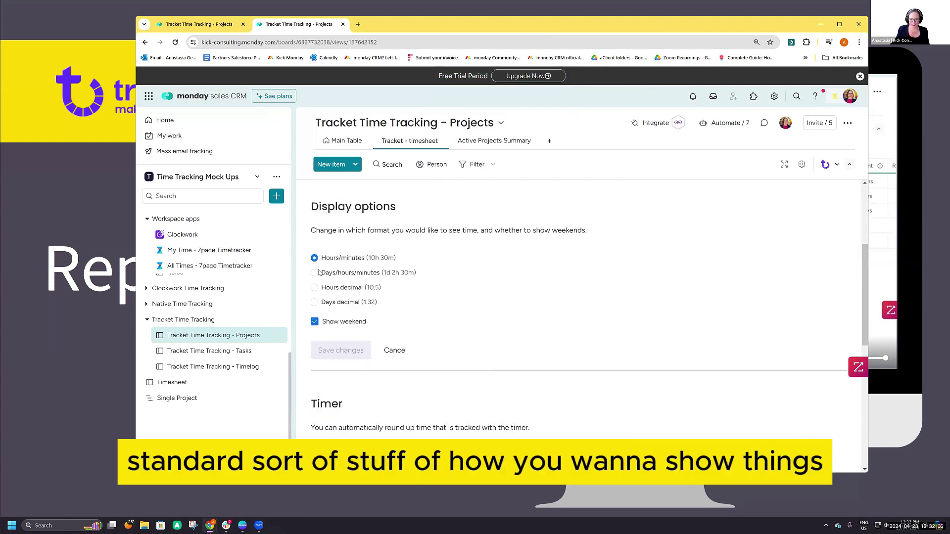
pyautogui.scroll(-1, 361, 284)
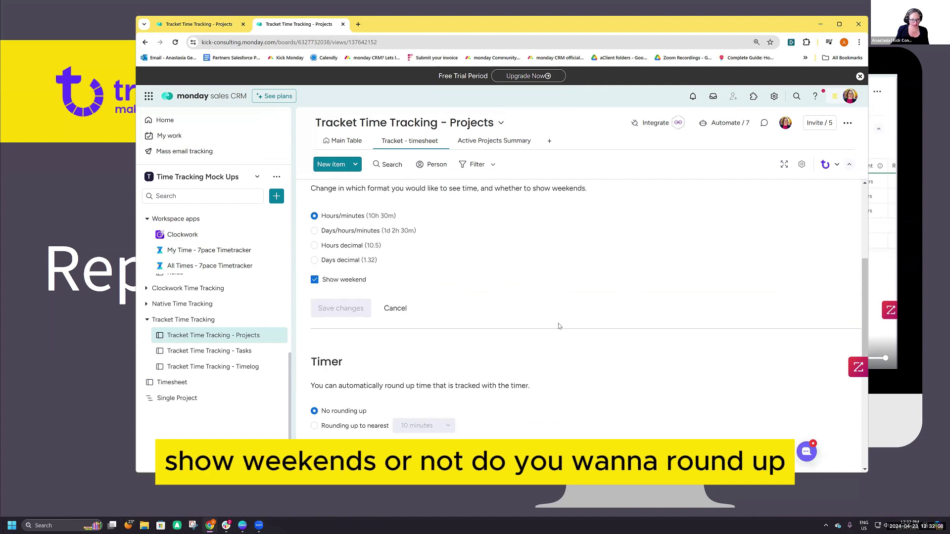
pyautogui.scroll(-3, 297, 274)
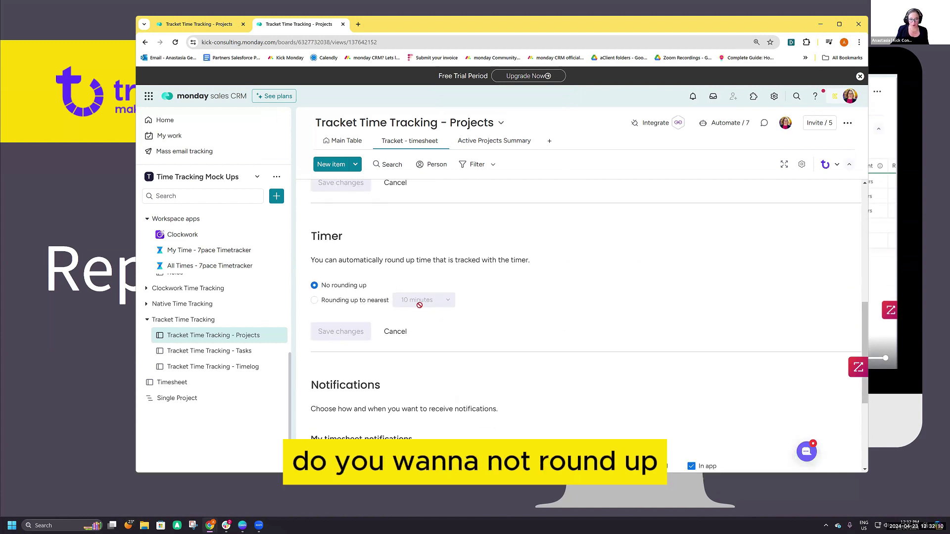
pyautogui.scroll(-4, 589, 306)
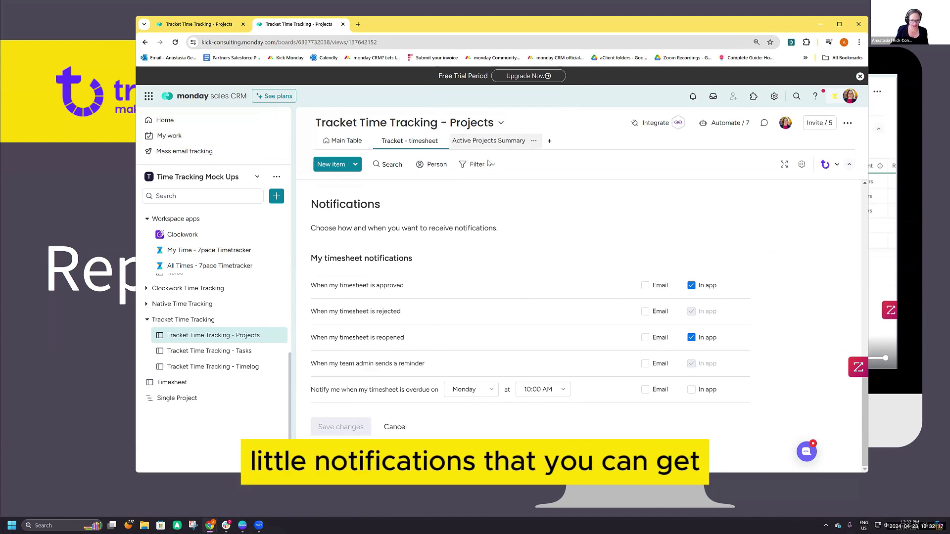
pyautogui.scroll(10, 489, 363)
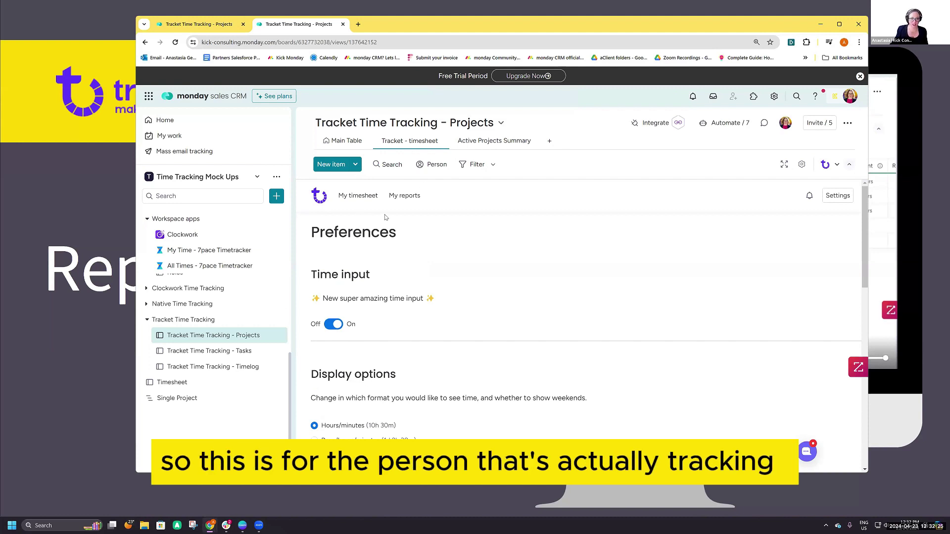
pyautogui.click(323, 197)
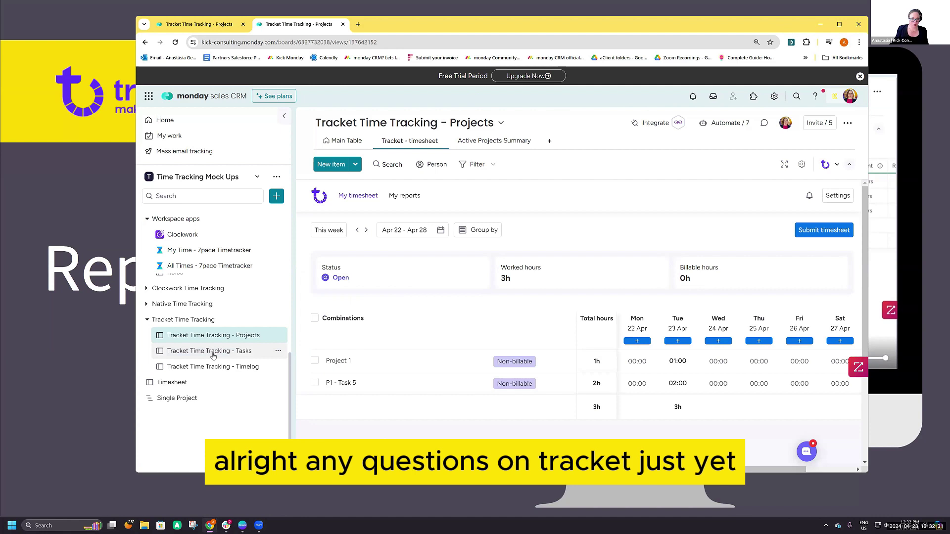
# - Return to the Tracket Time Tracking - Tasks board
pyautogui.click(213, 352)
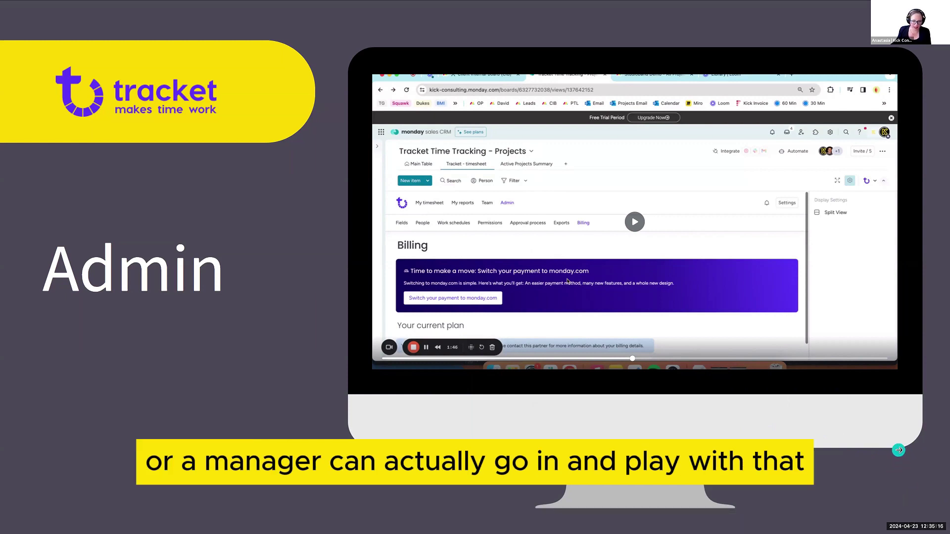
pyautogui.press('Right')
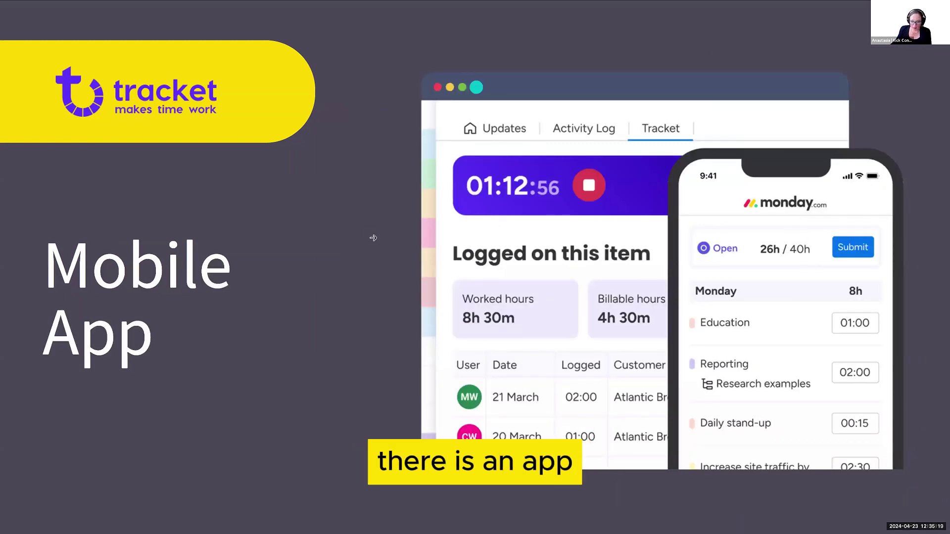